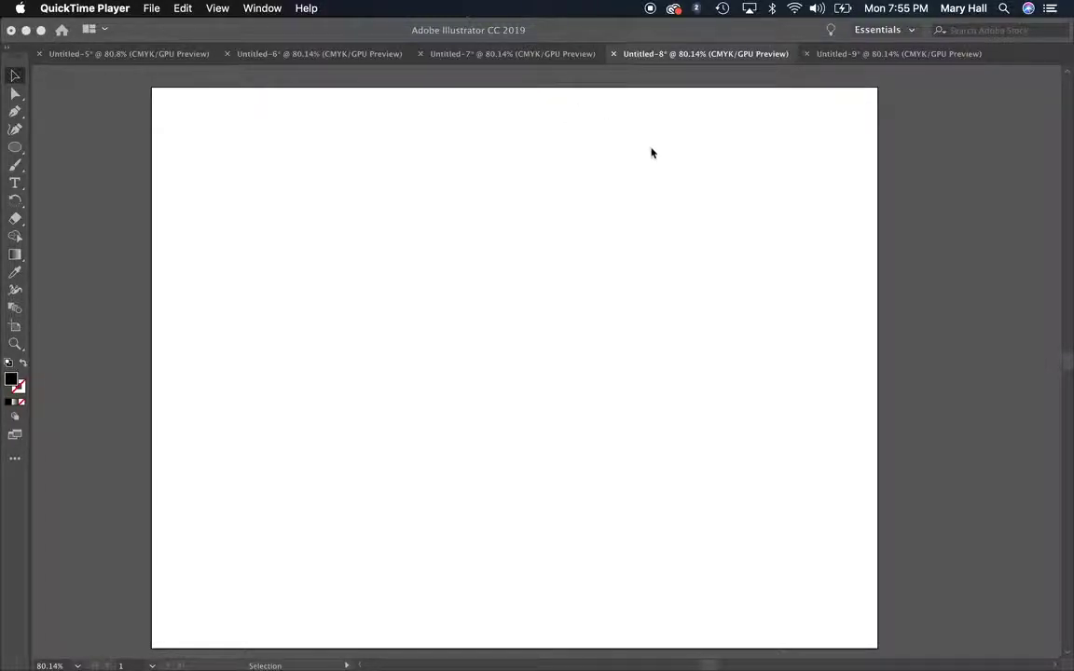
Draw a large black circle about 7.4 in across and centre it on the artboard
click(325, 224)
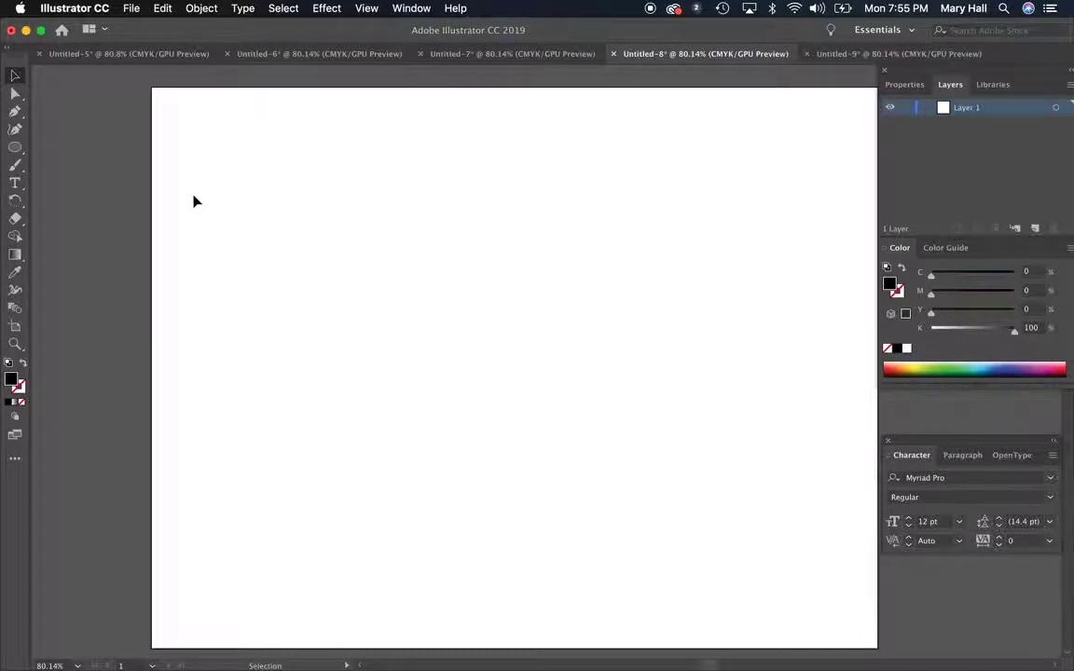
click(15, 147)
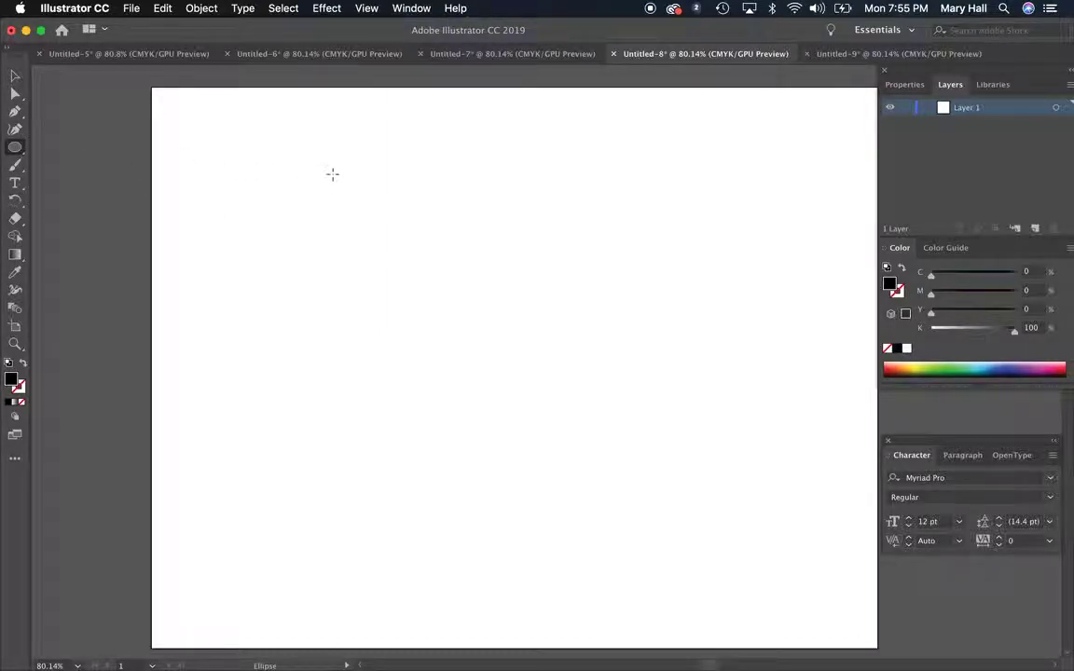
mouse_move(310, 149)
mouse_down()
mouse_move(496, 256)
mouse_move(714, 494)
mouse_move(797, 548)
mouse_up()
click(15, 75)
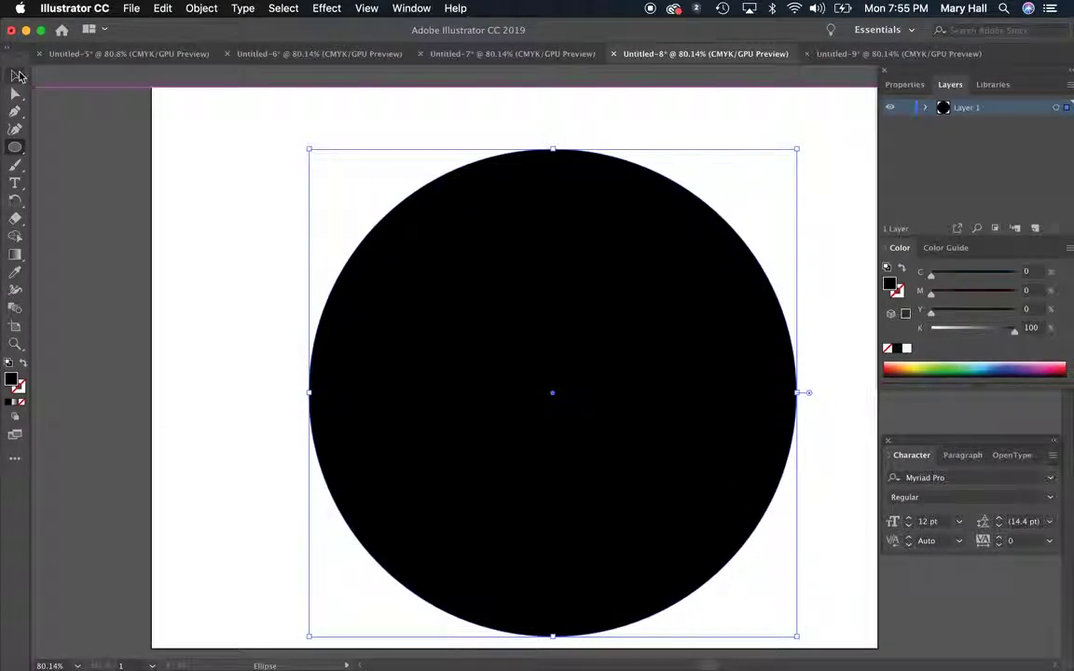
drag(652, 307, 617, 305)
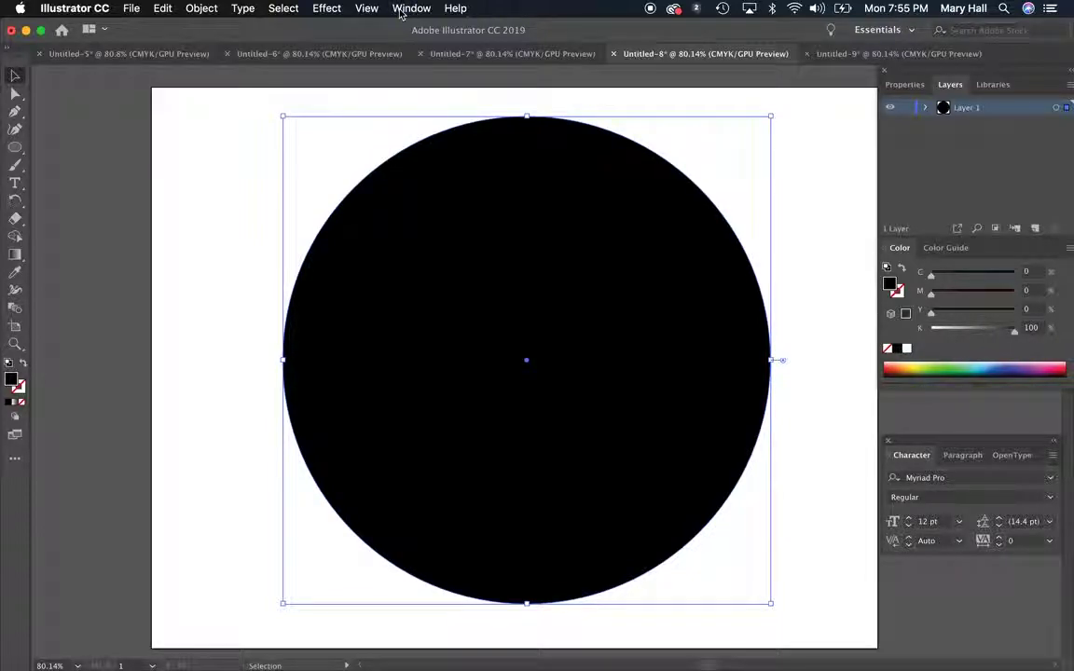
Bring up the Zig Zag distortion for the circle with live preview on
click(329, 9)
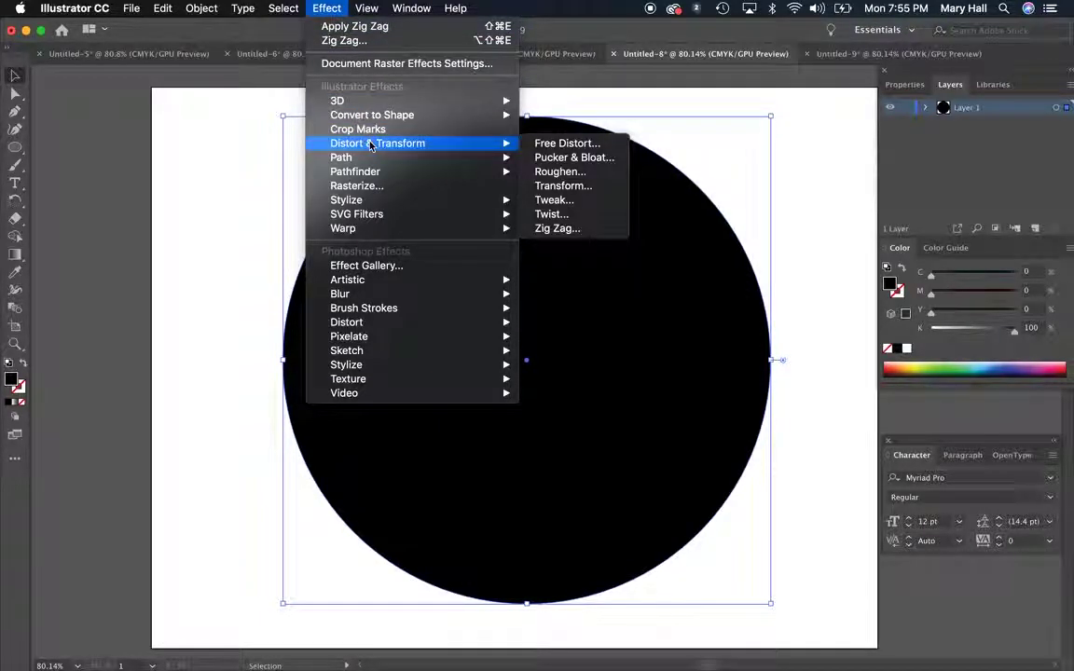
mouse_move(498, 147)
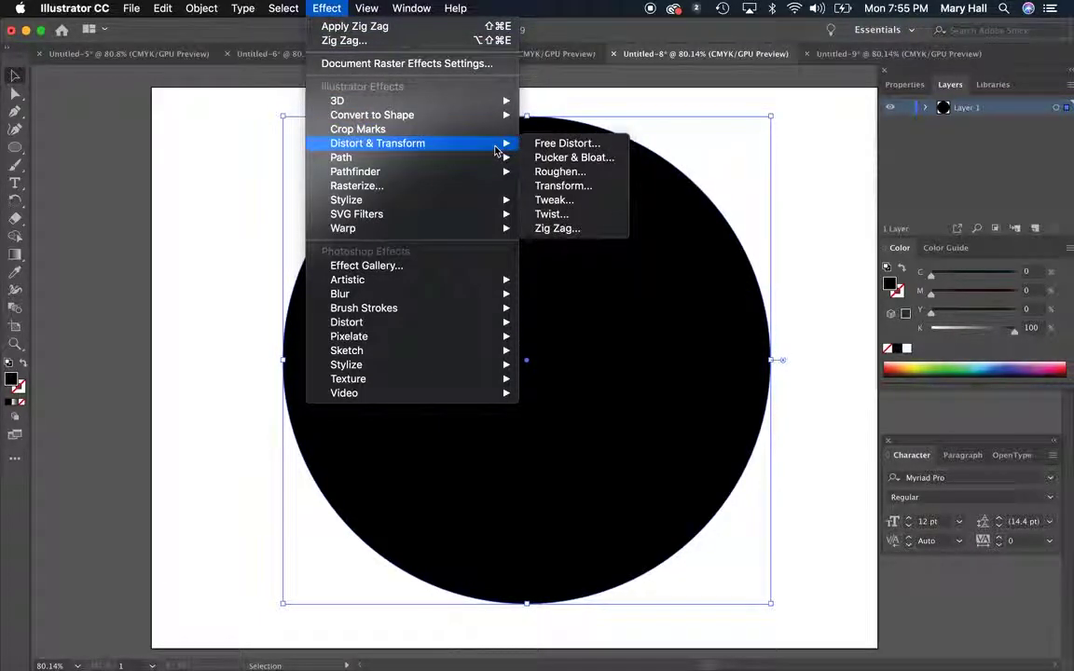
click(575, 230)
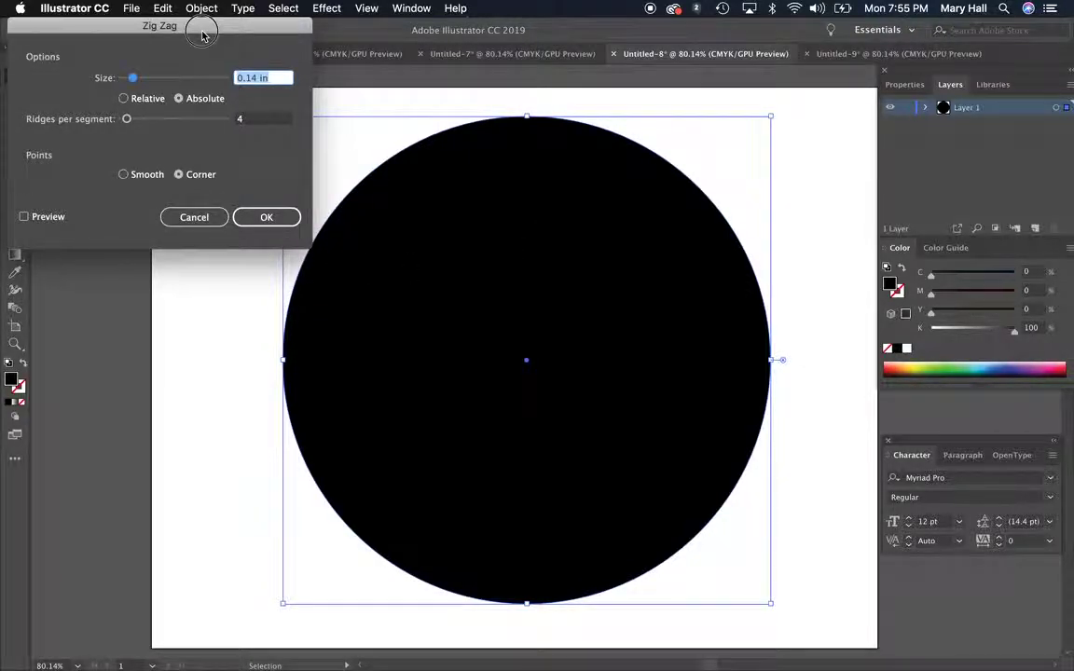
drag(204, 34, 241, 33)
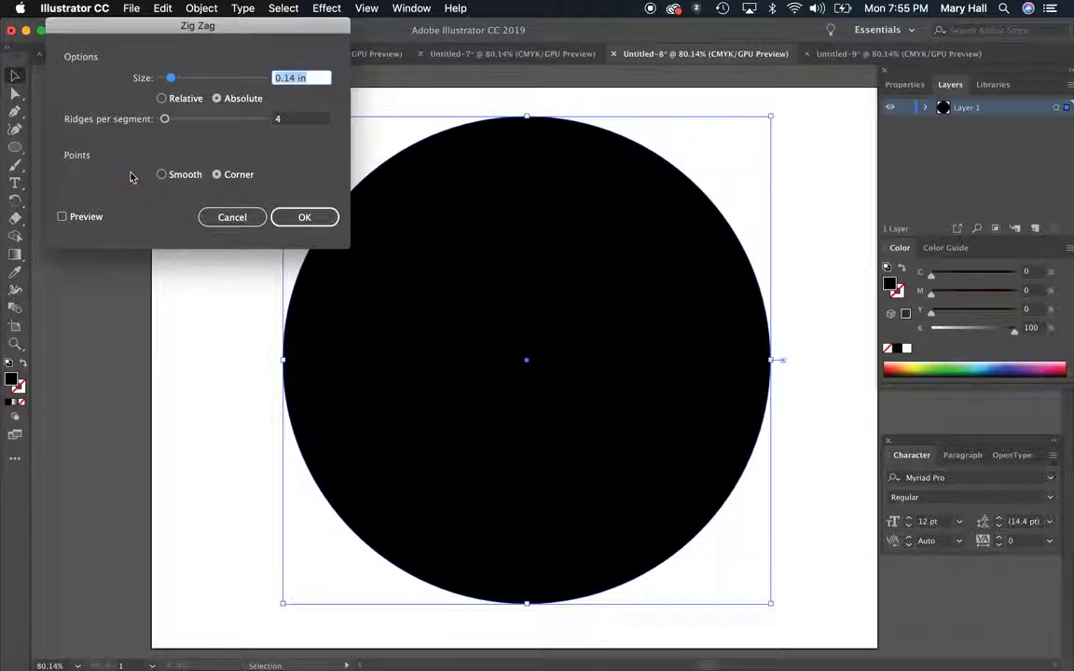
click(78, 220)
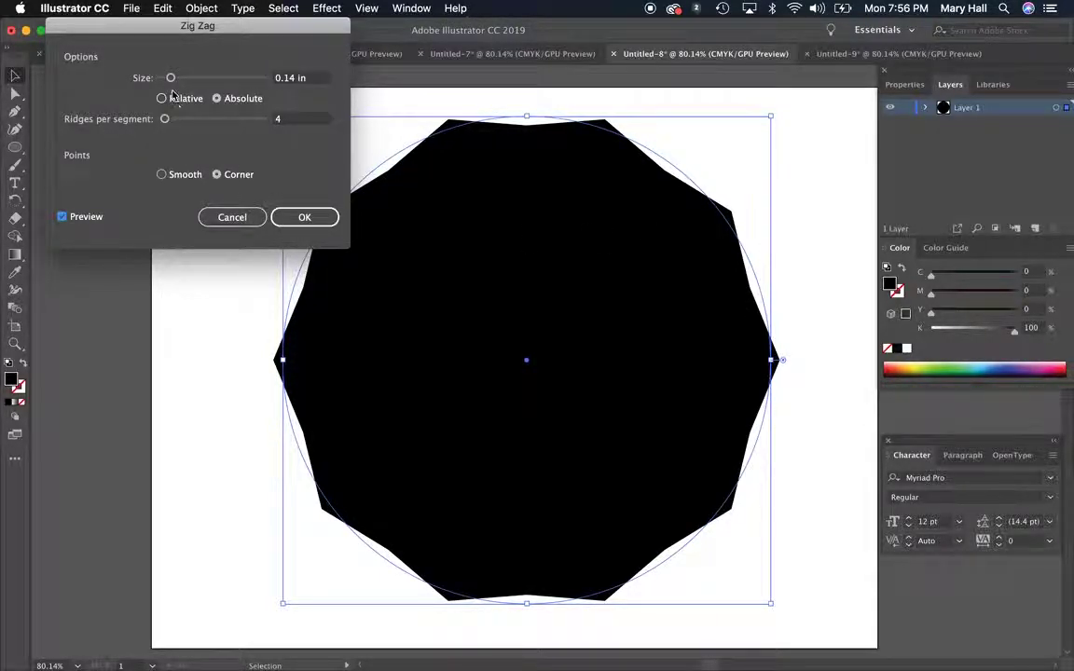
Set Zig Zag to 0.32 in size, 5 ridges per segment and Smooth points, then apply
drag(171, 78, 201, 80)
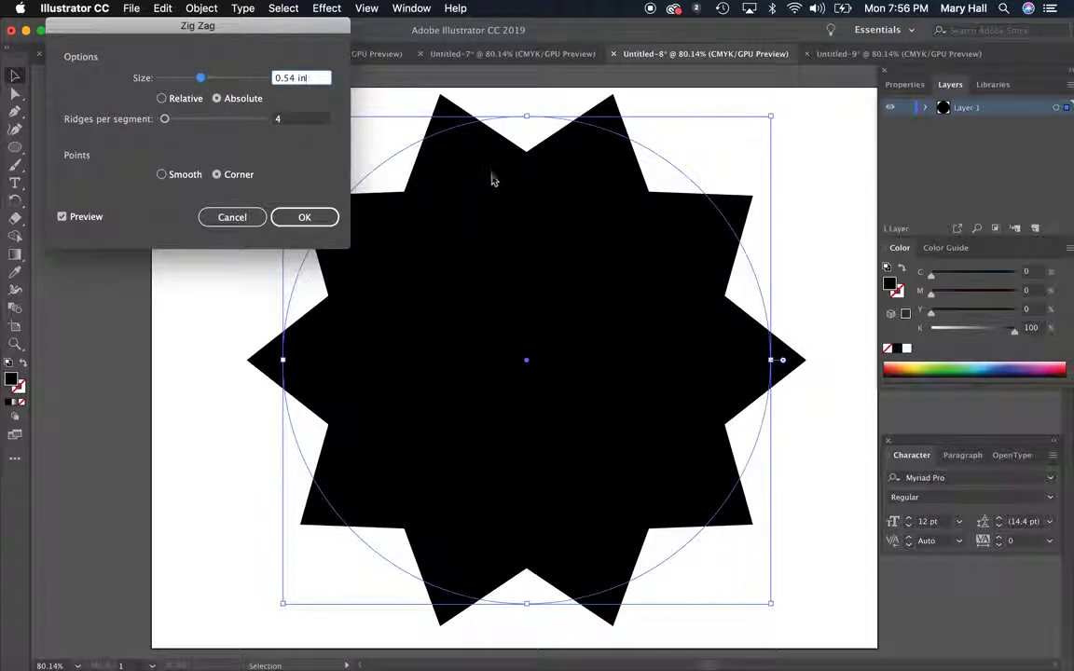
click(166, 120)
drag(168, 123, 180, 125)
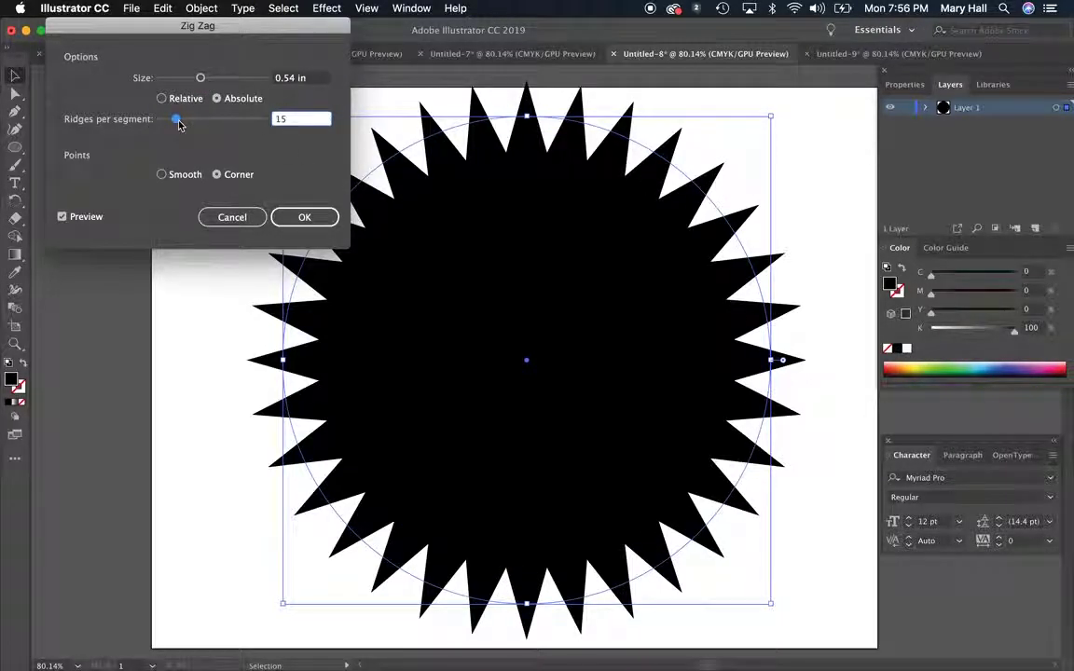
click(164, 176)
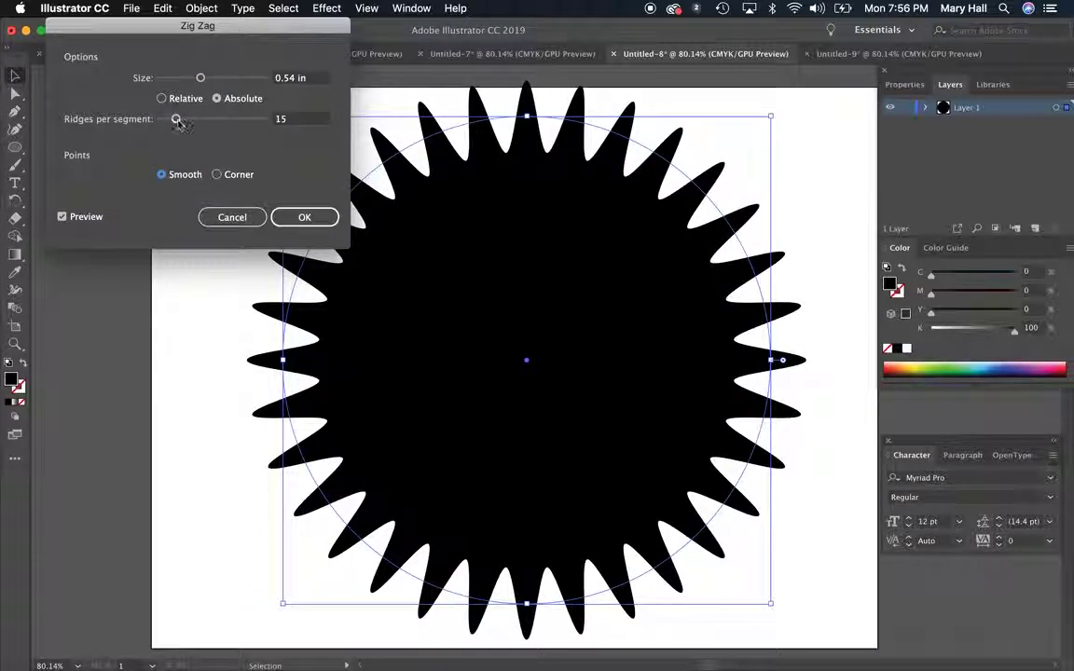
drag(178, 123, 171, 125)
drag(197, 78, 185, 80)
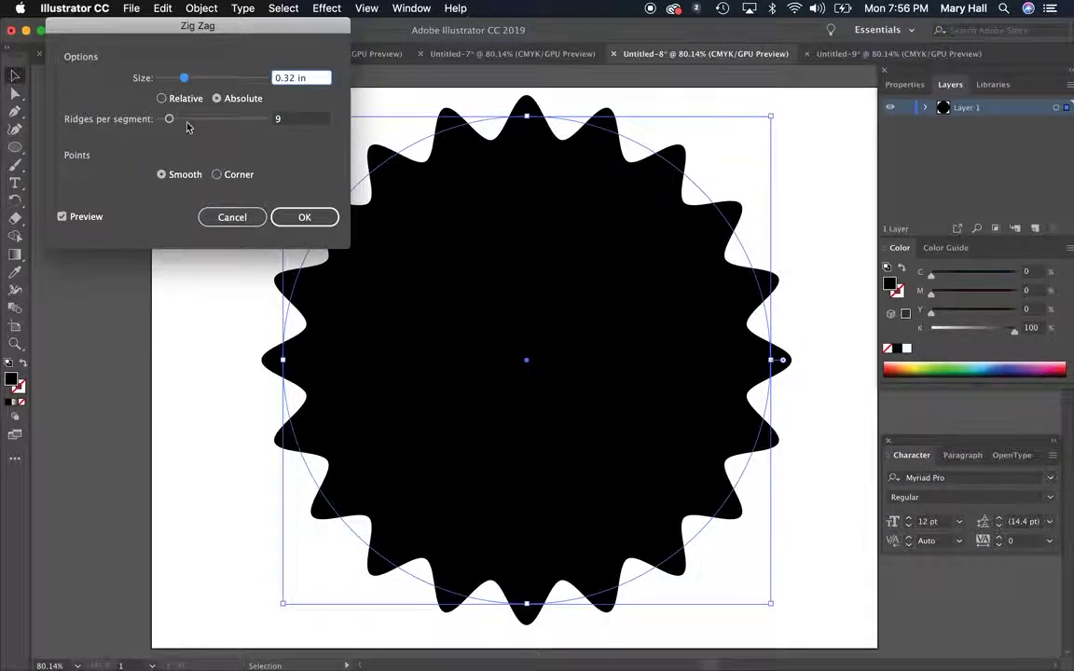
double_click(290, 122)
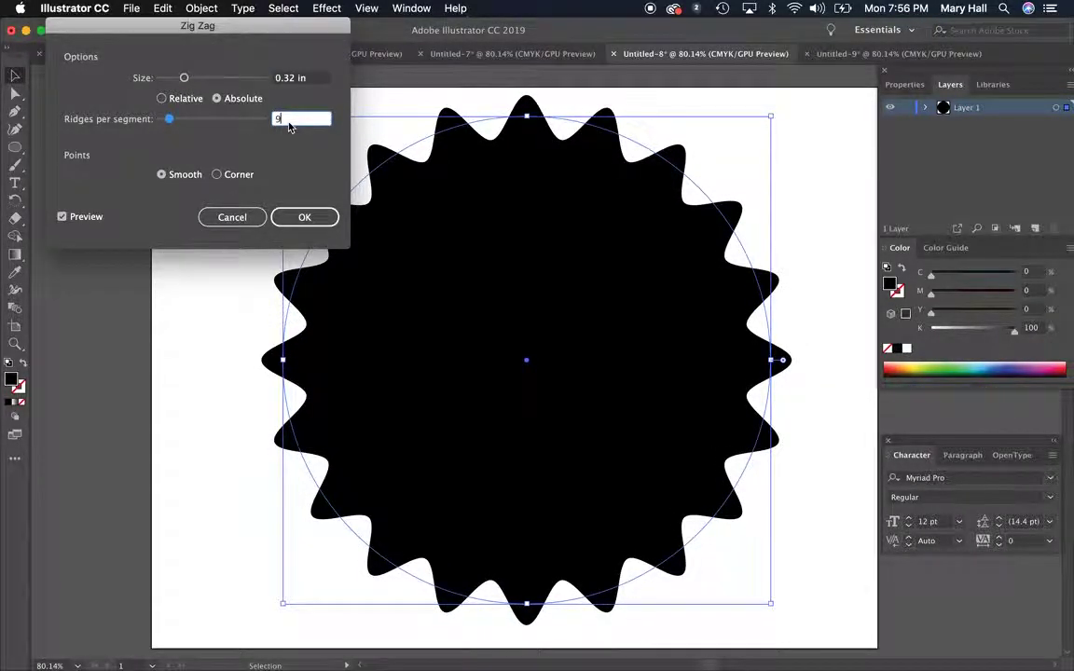
text(5)
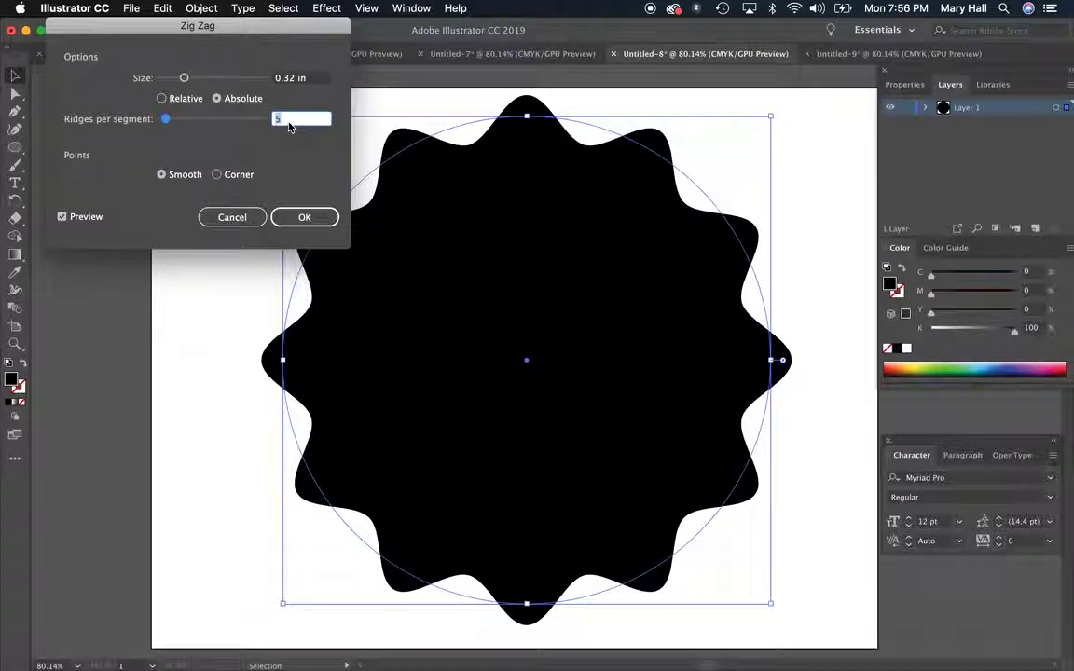
click(296, 218)
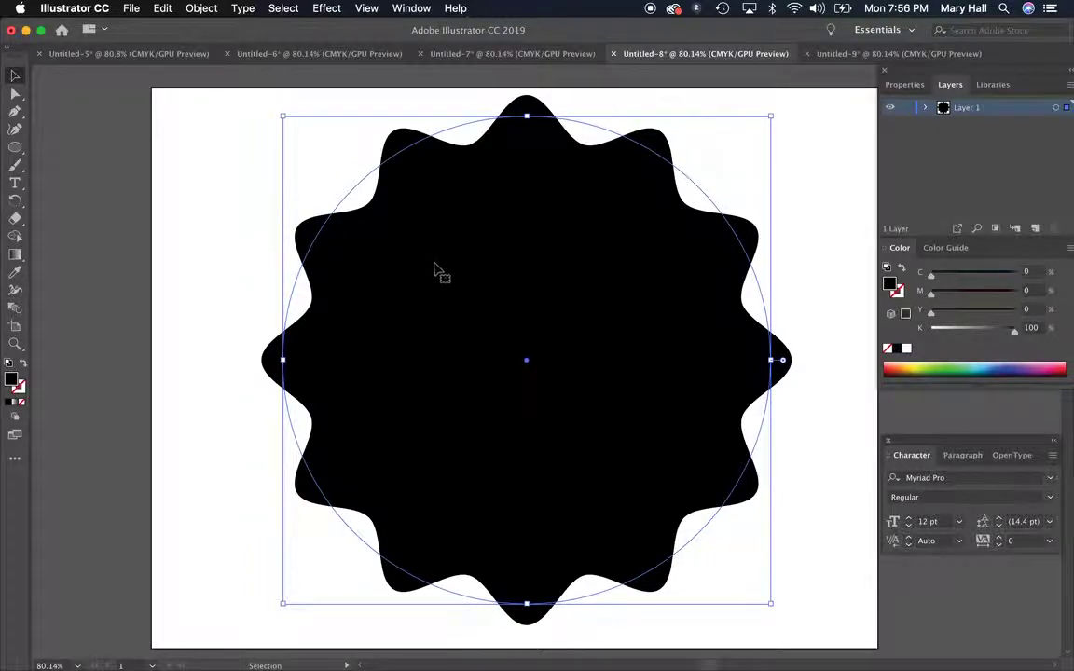
drag(466, 279, 288, 259)
key(cmd+v)
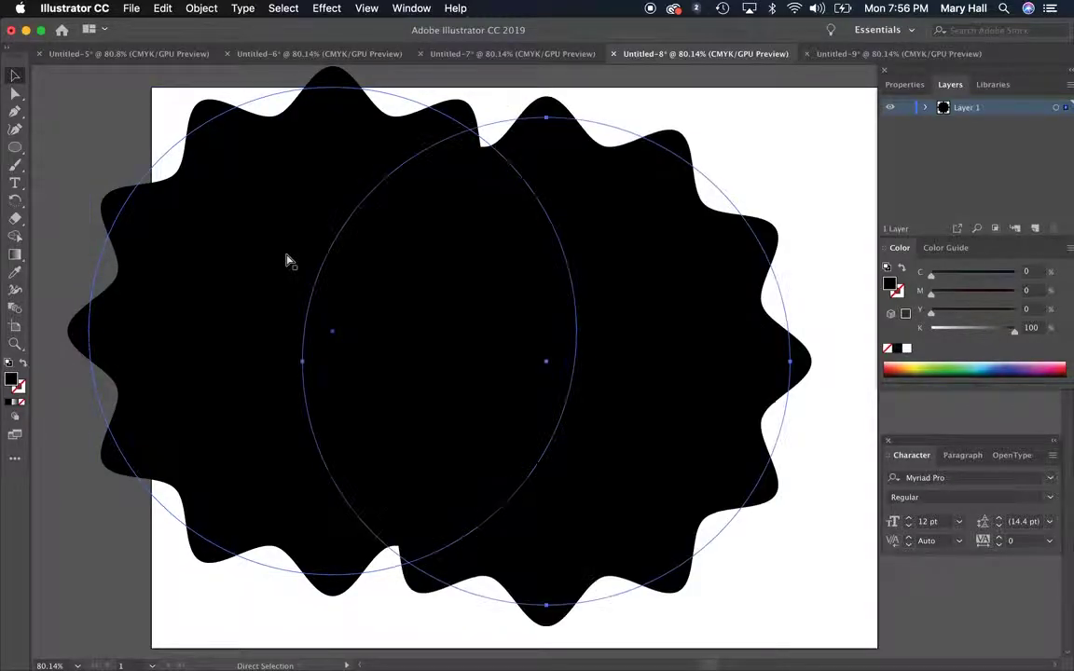
key(v)
drag(524, 311, 585, 291)
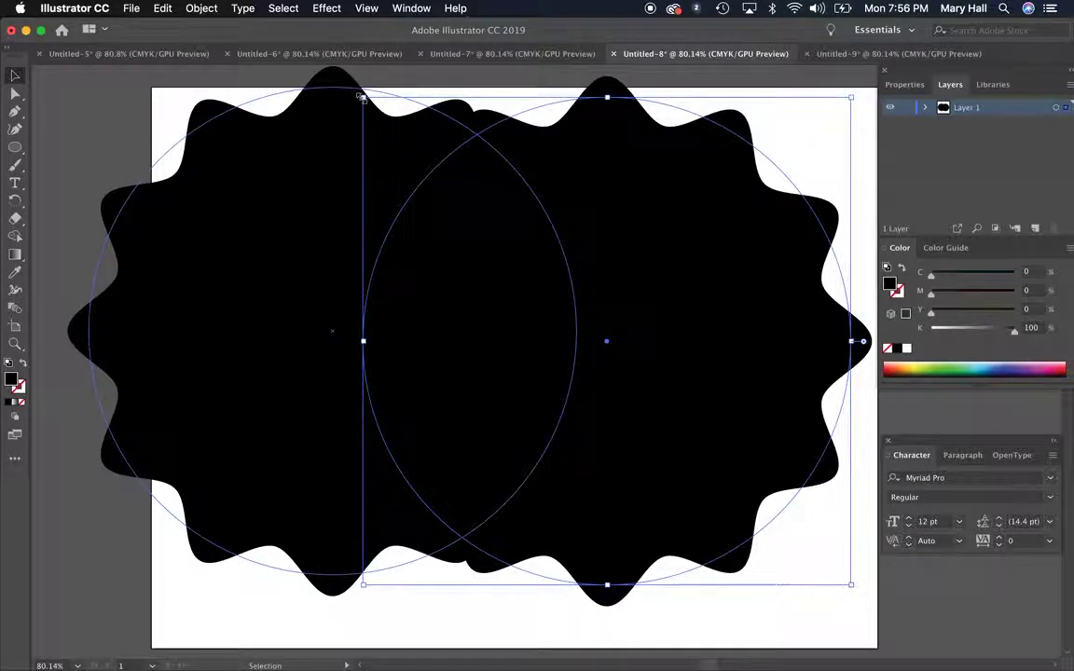
drag(364, 99, 743, 485)
drag(789, 518, 702, 320)
mouse_move(640, 265)
mouse_down()
mouse_move(676, 281)
mouse_move(698, 318)
mouse_move(656, 259)
mouse_up()
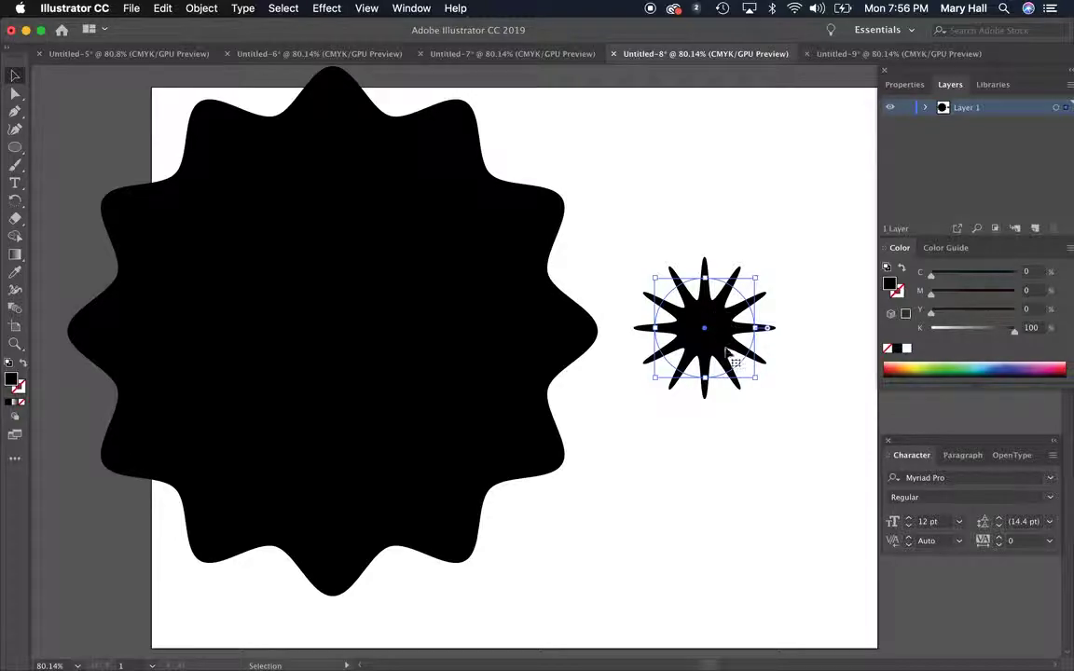
key(Delete)
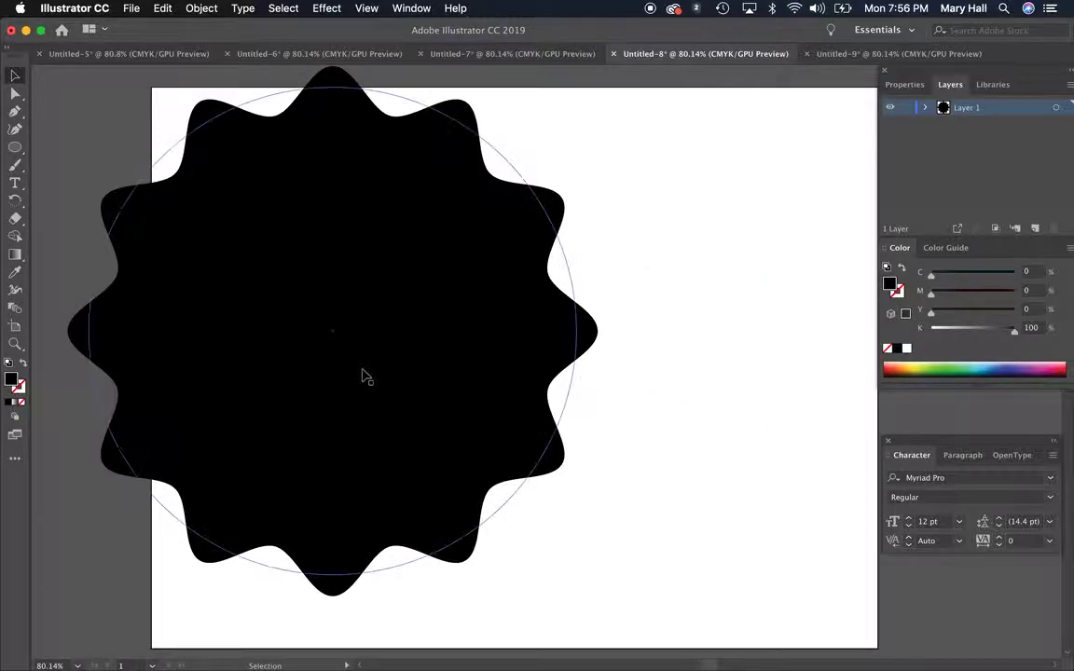
drag(365, 374, 575, 381)
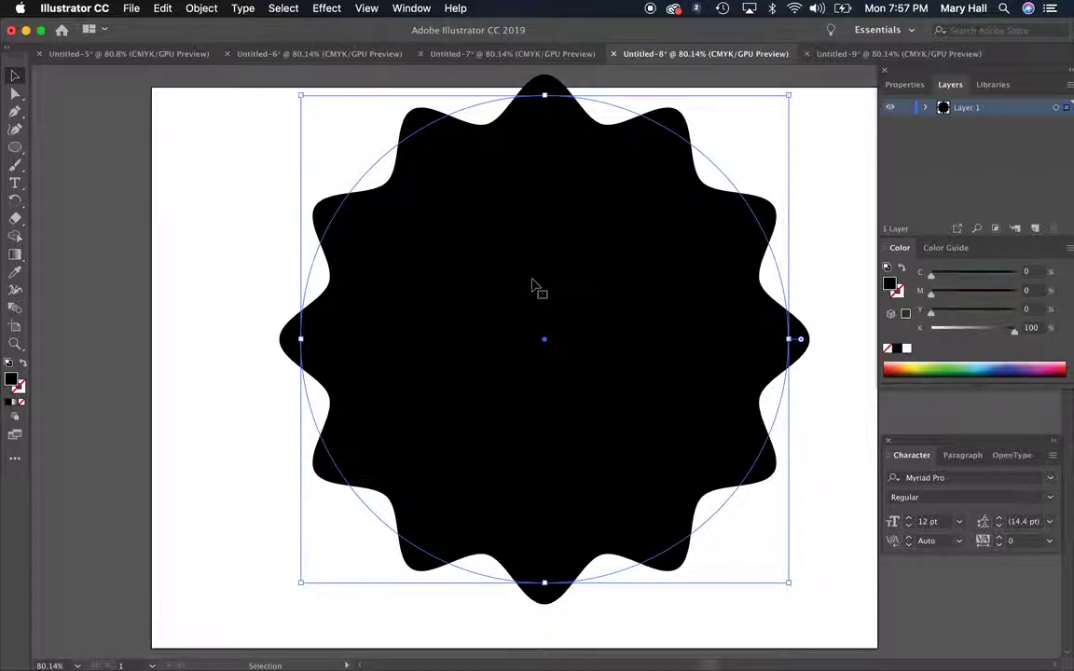
Expand the Zig Zag effect into real outlines and nudge the wavy starburst into place
click(202, 8)
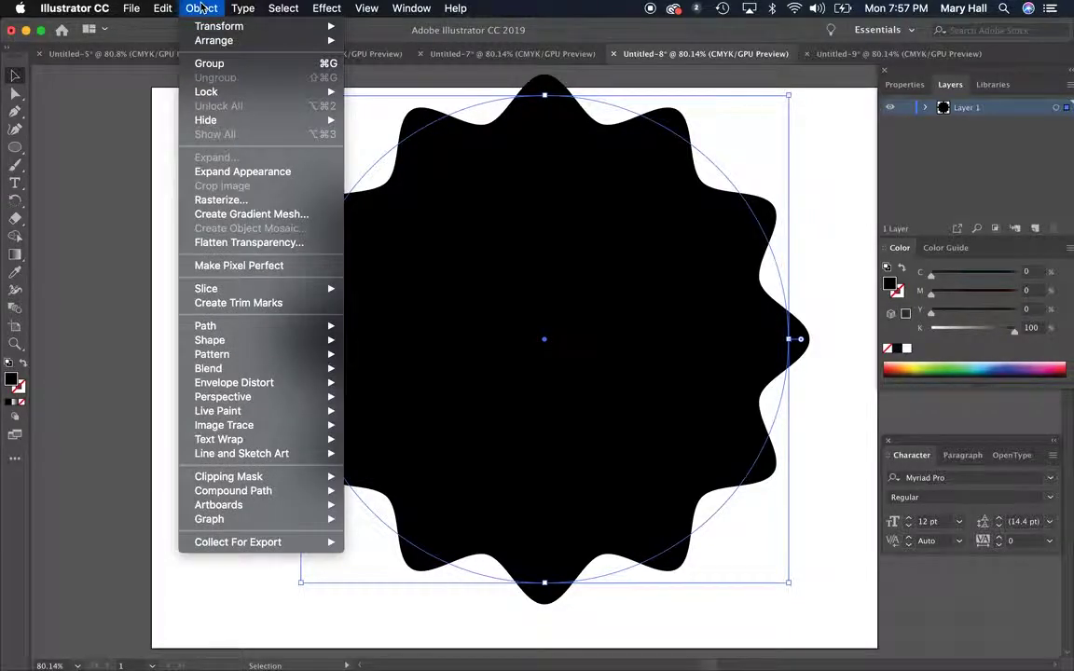
click(233, 174)
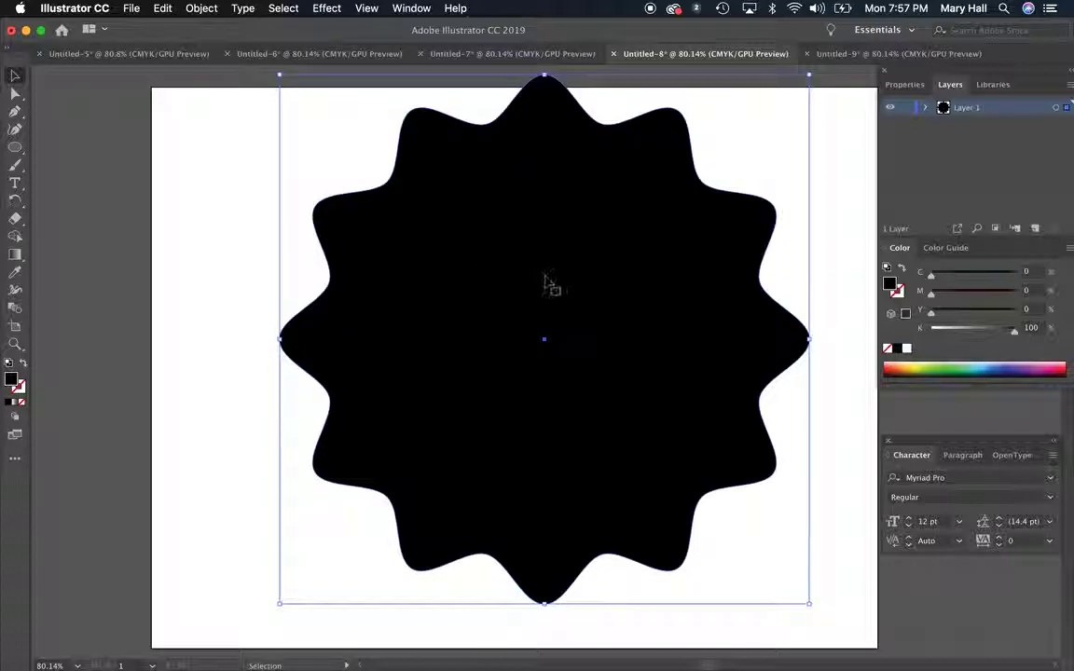
drag(550, 287, 594, 280)
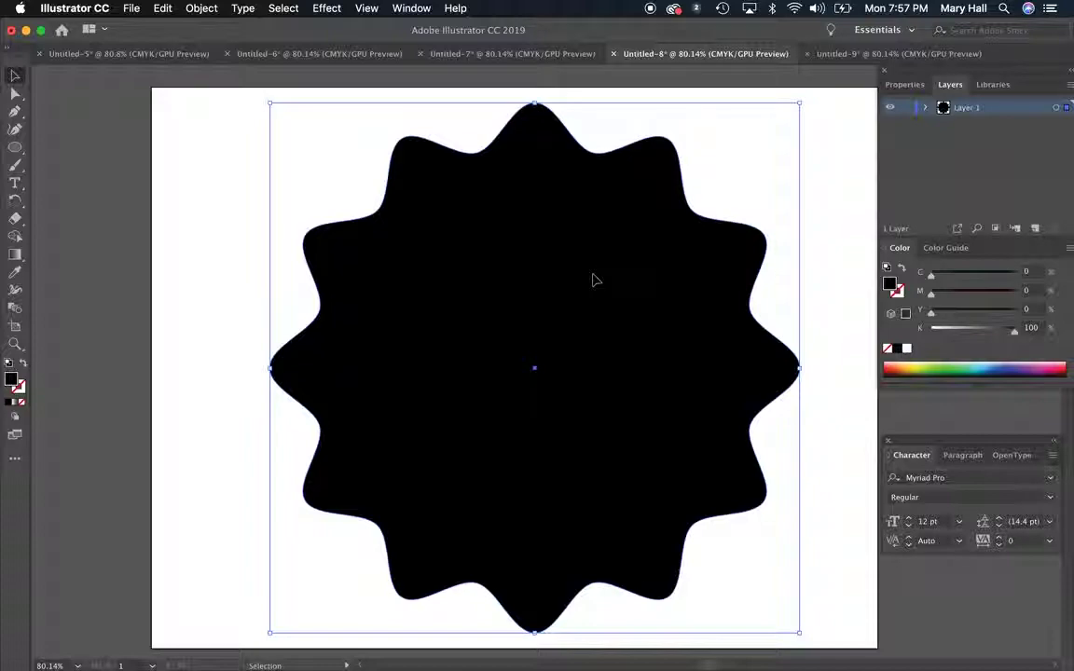
key(a)
drag(593, 280, 605, 273)
key(v)
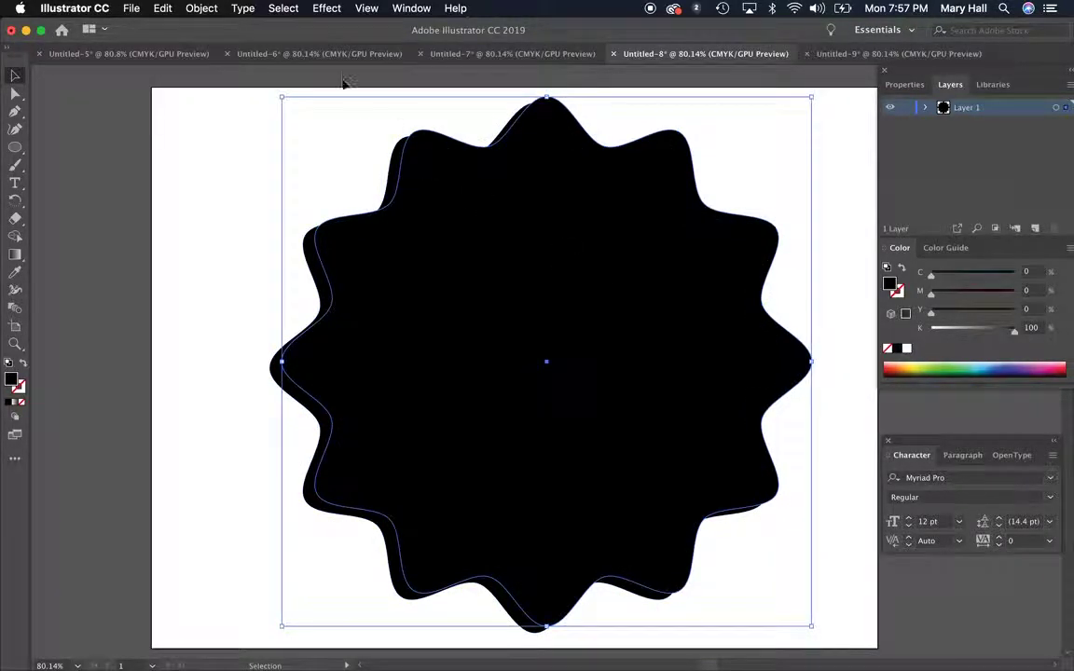
Scale a starburst copy down to about 0.99 in and centre it inside the large one
drag(282, 96, 752, 469)
drag(799, 605, 548, 377)
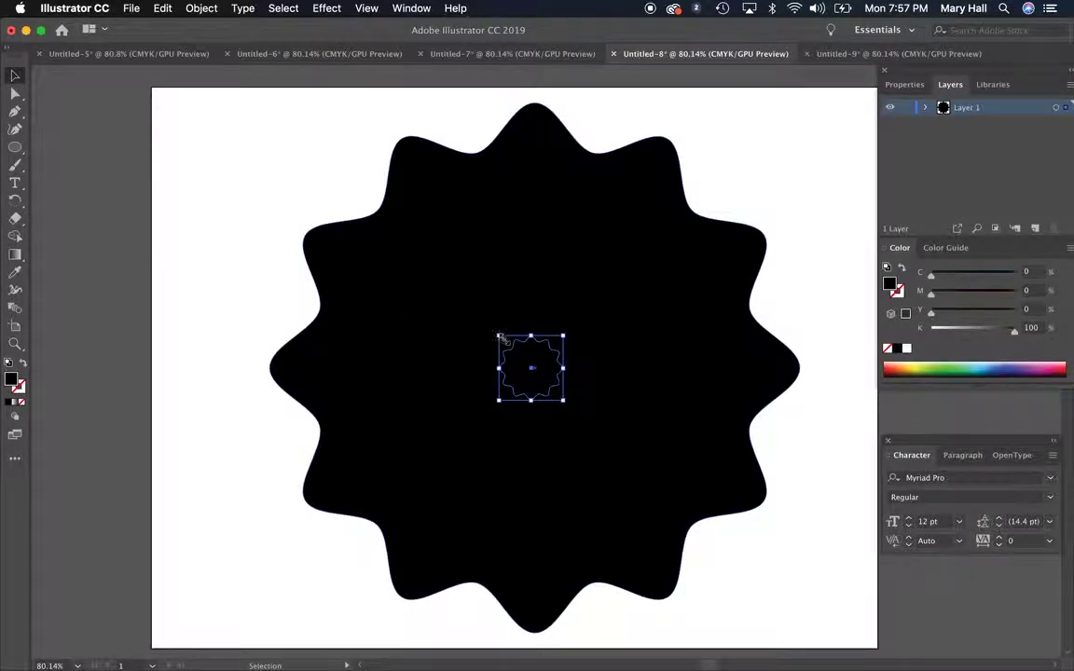
drag(499, 338, 530, 360)
drag(275, 177, 765, 517)
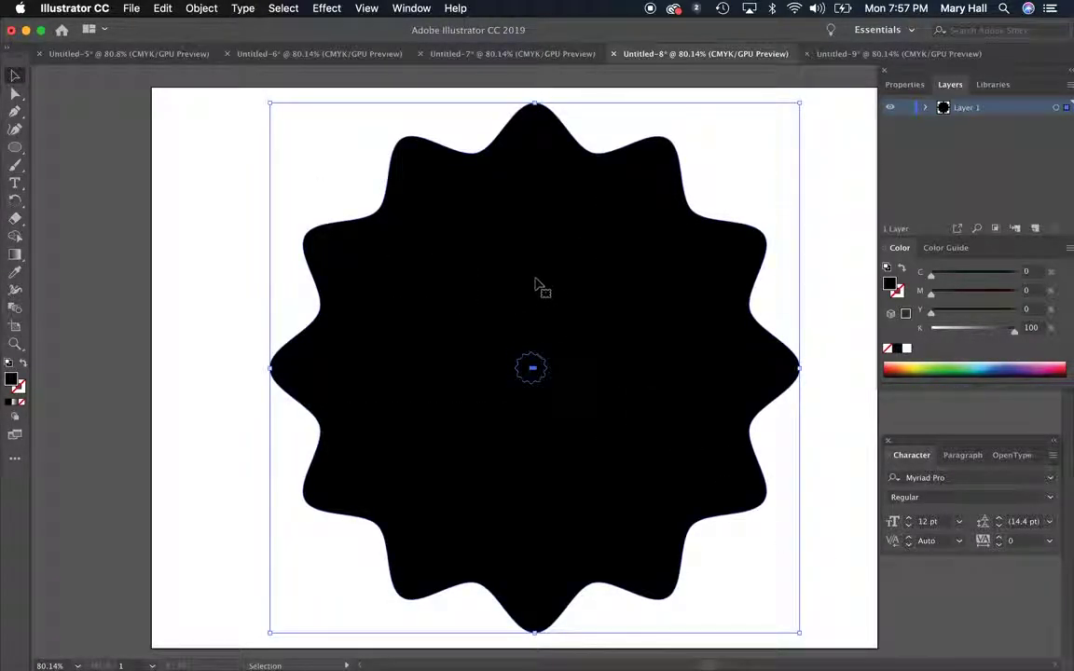
click(407, 9)
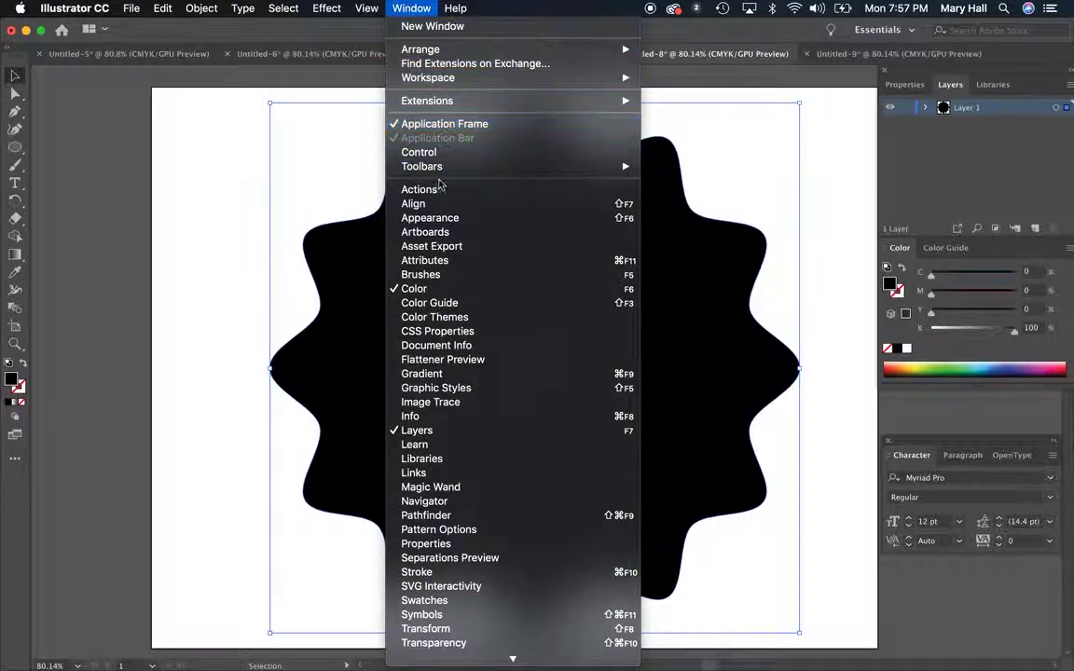
Centre the two starbursts on each other with the Align panel
click(435, 205)
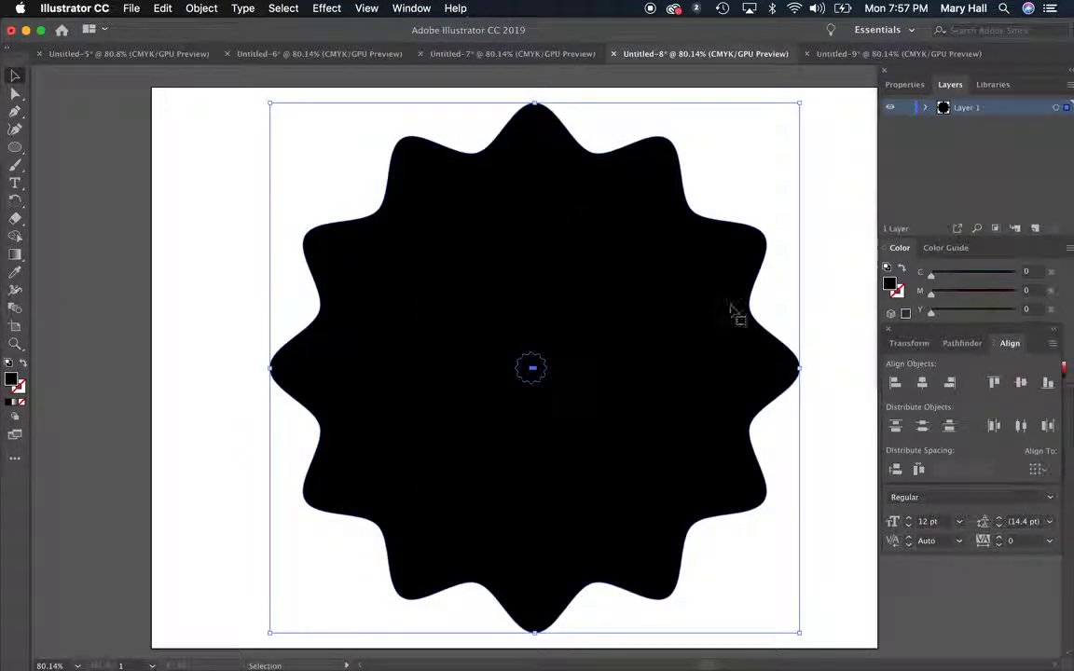
click(923, 381)
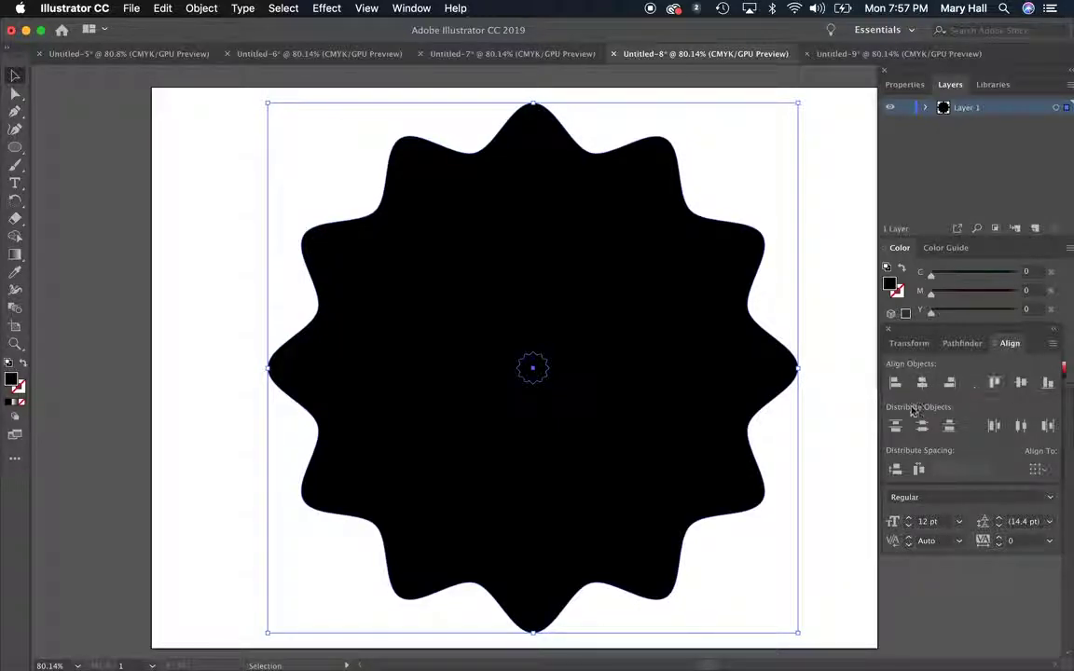
click(837, 411)
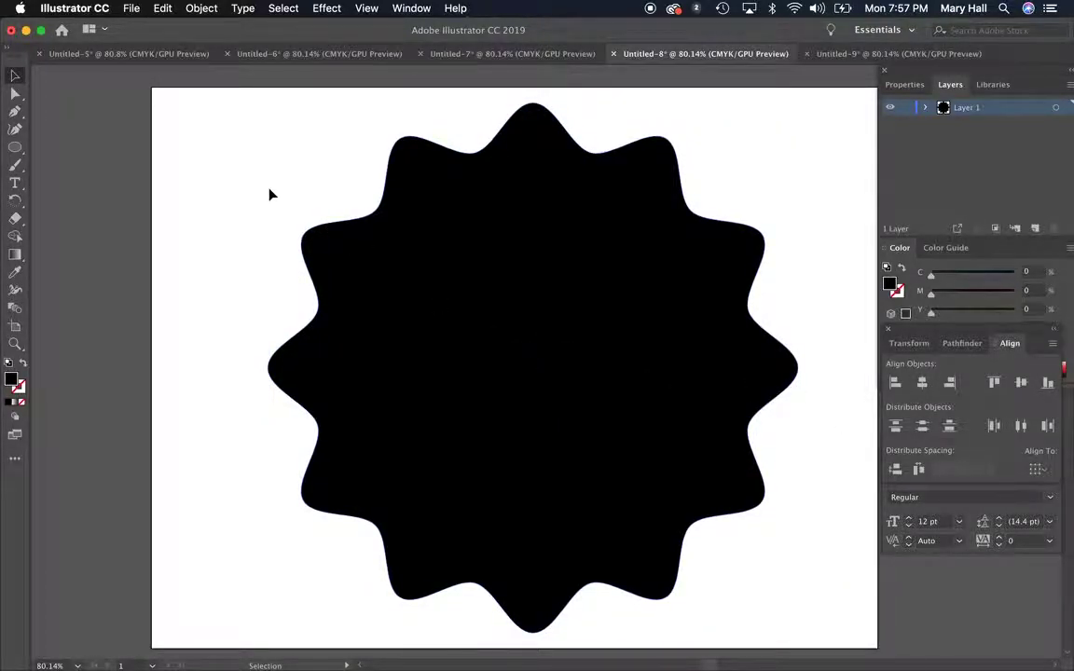
Select both starbursts and blend the large one into the tiny one
key(super+a)
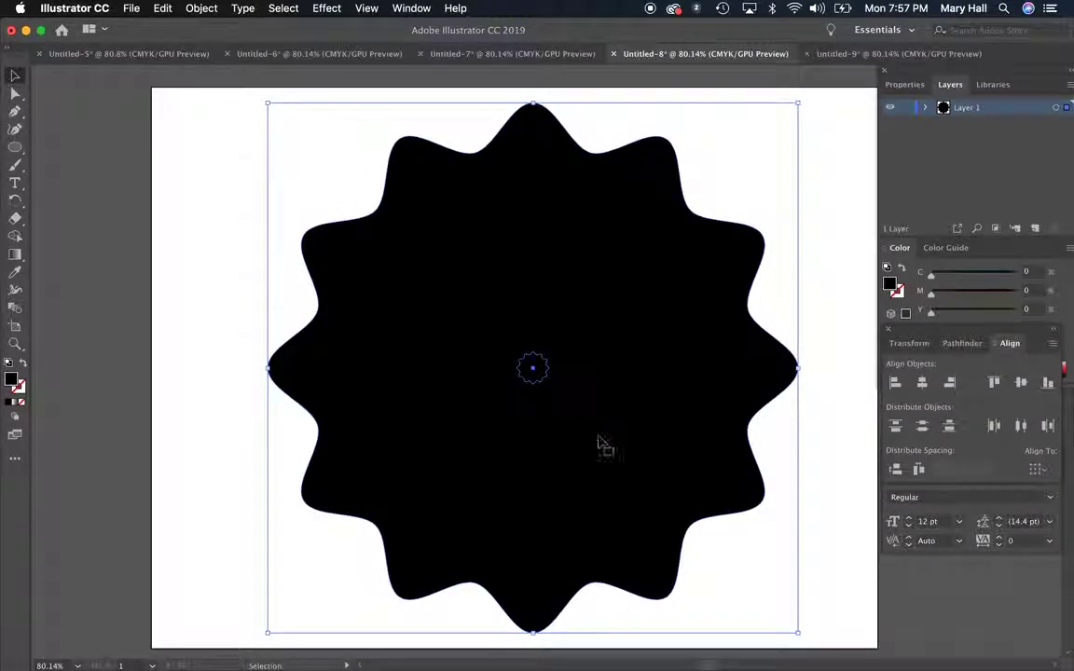
click(201, 10)
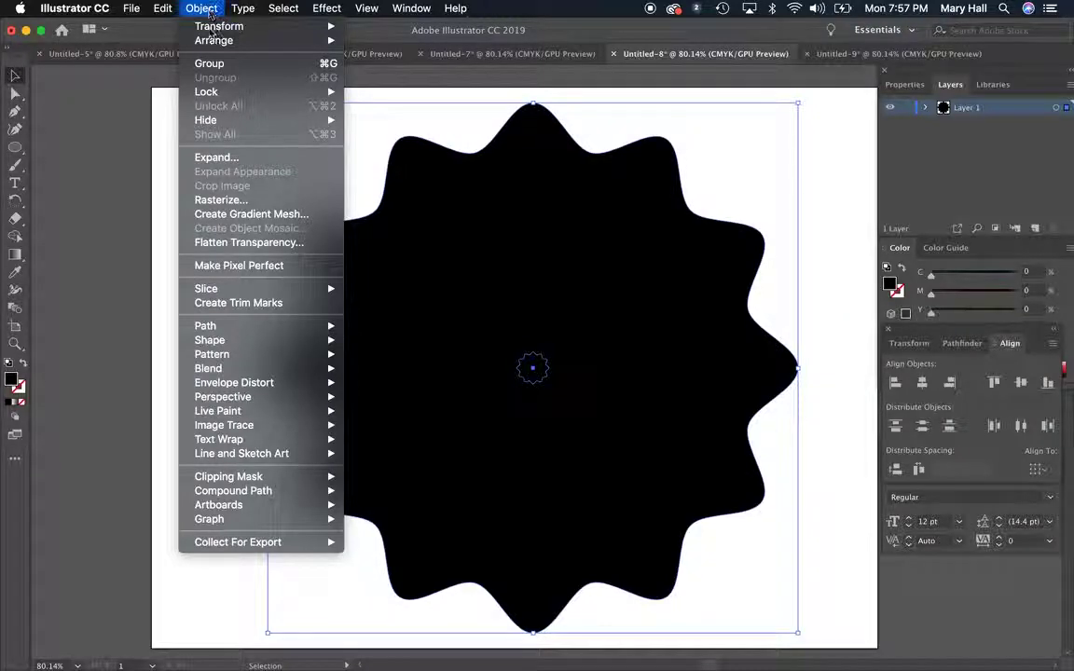
mouse_move(312, 369)
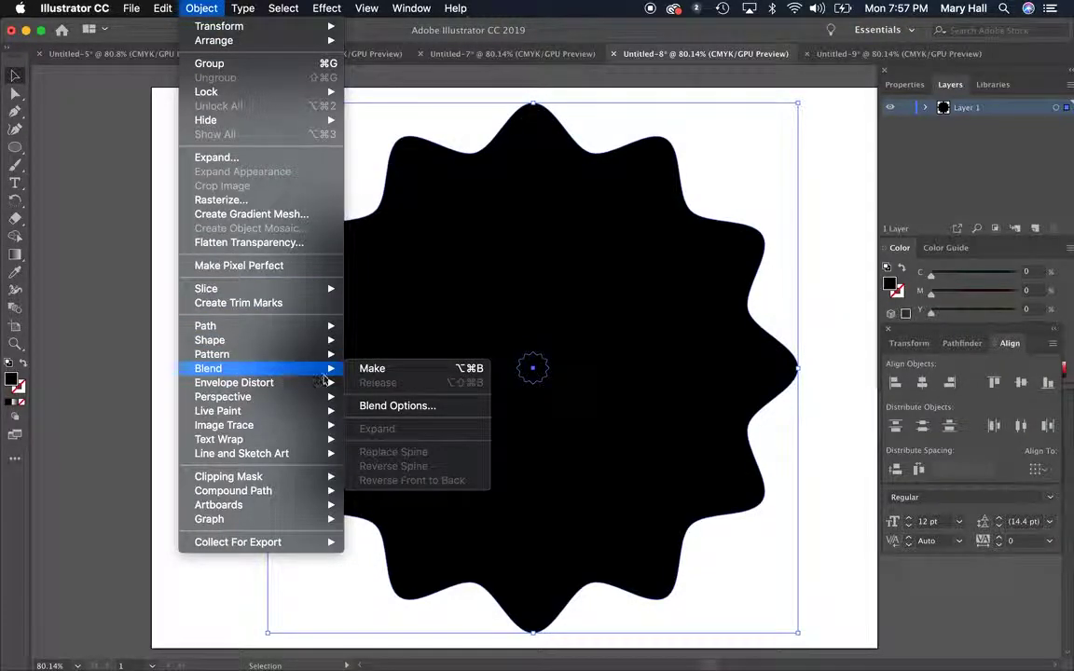
click(371, 370)
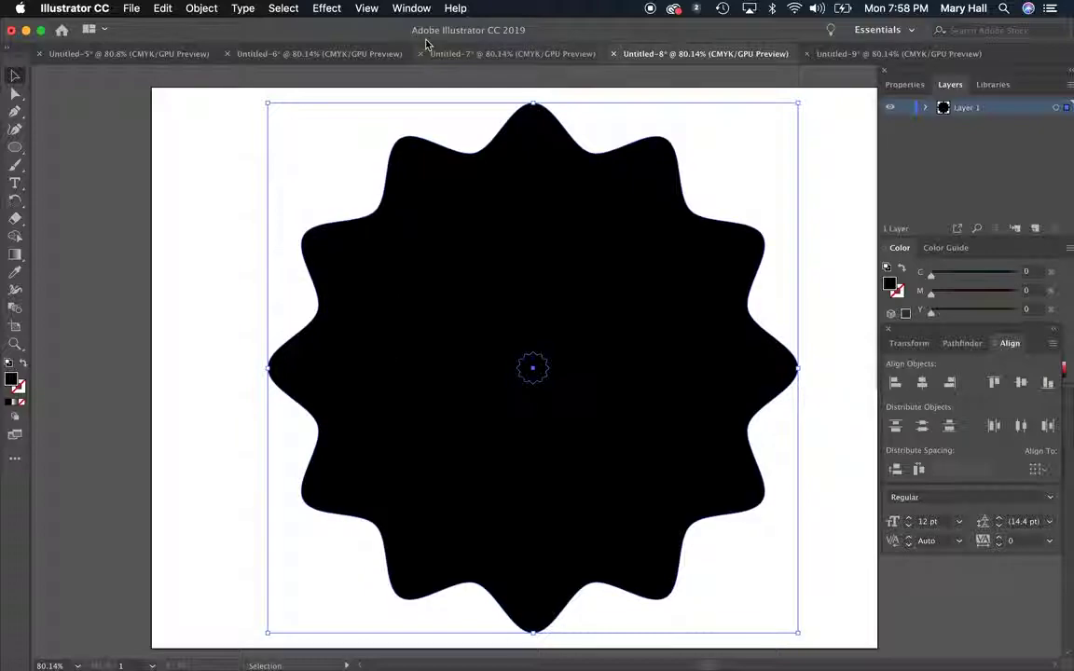
Try the Pathfinder panel's Exclude on the blend and dismiss the resulting alert
click(415, 8)
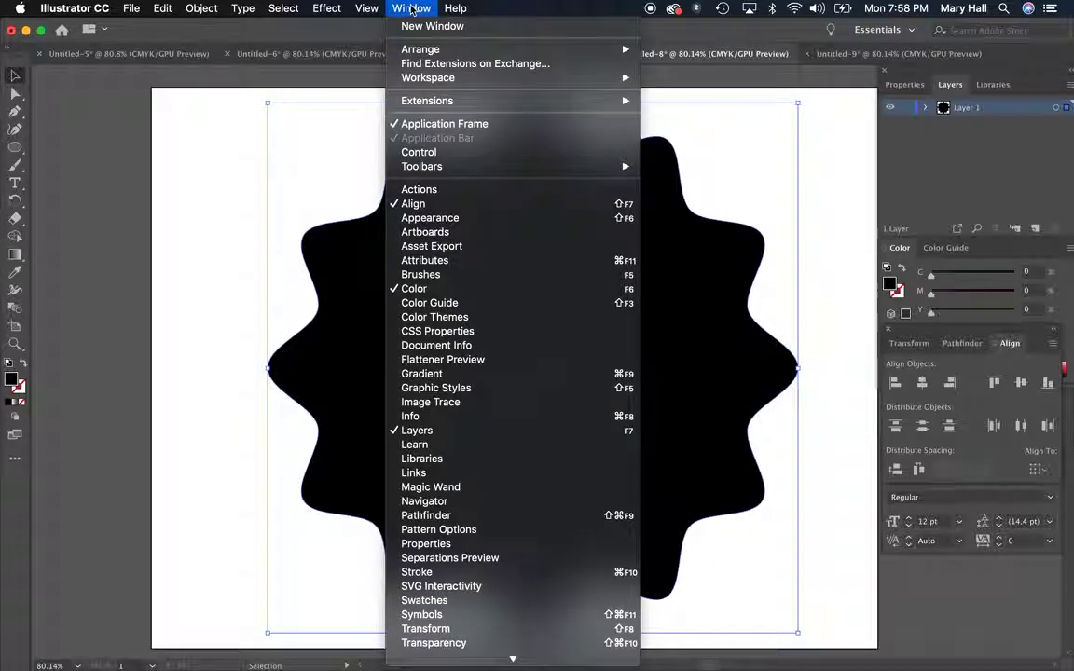
mouse_move(327, 9)
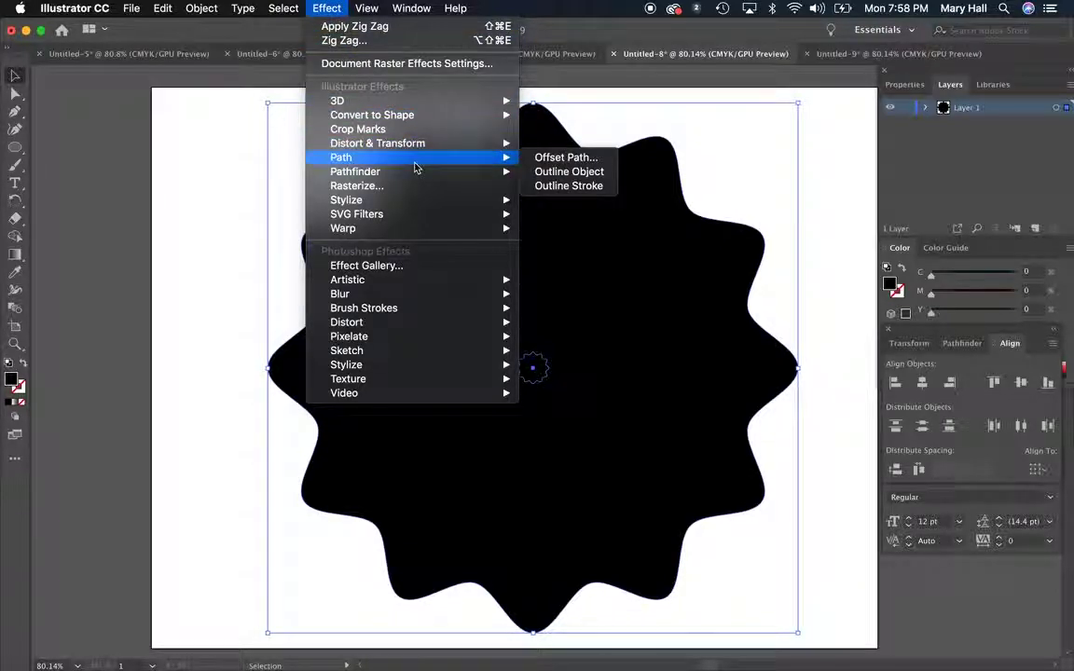
mouse_move(416, 176)
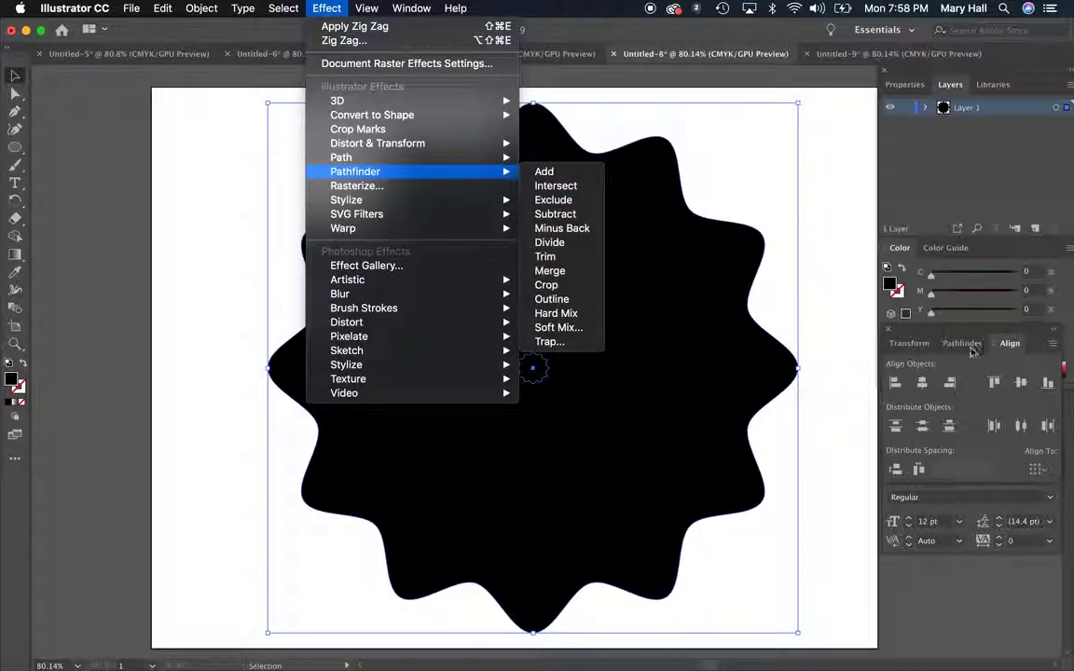
click(973, 344)
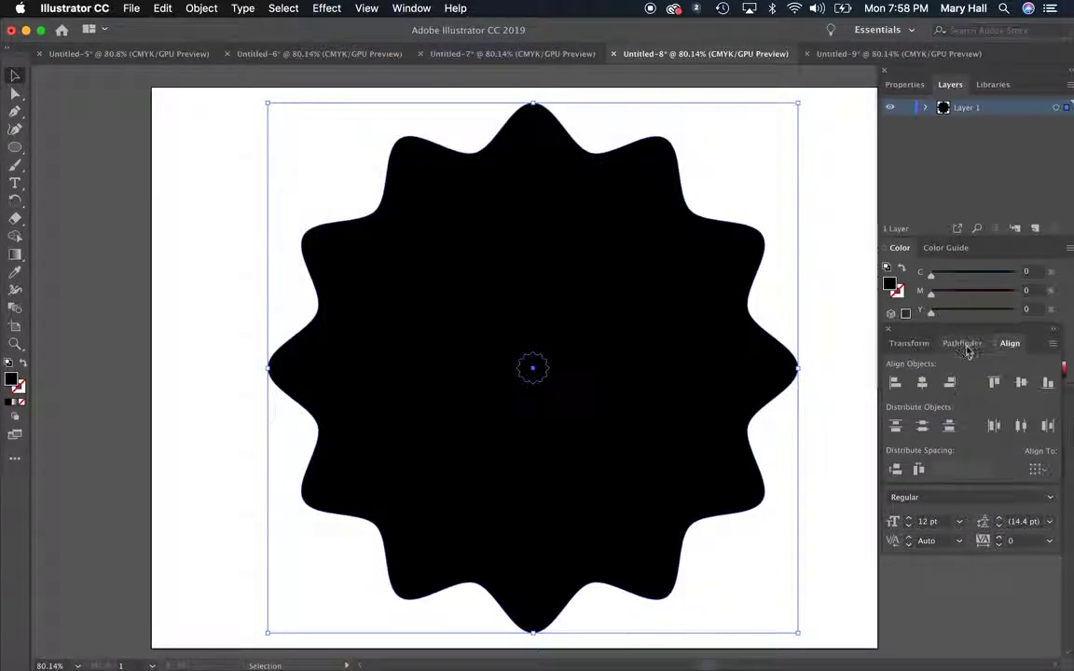
click(966, 345)
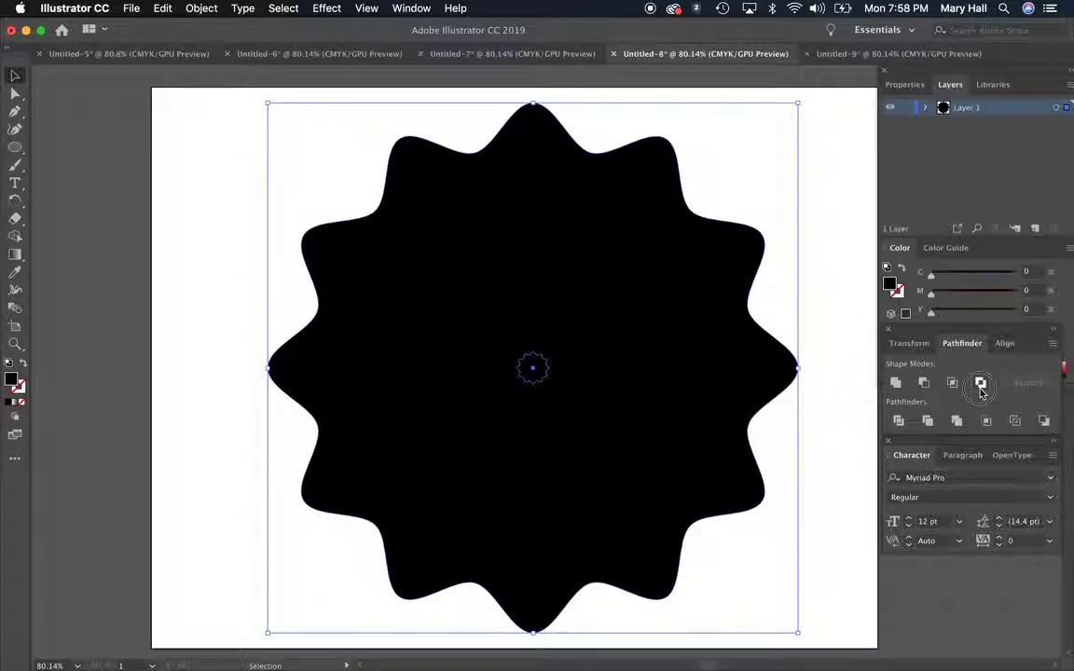
click(981, 386)
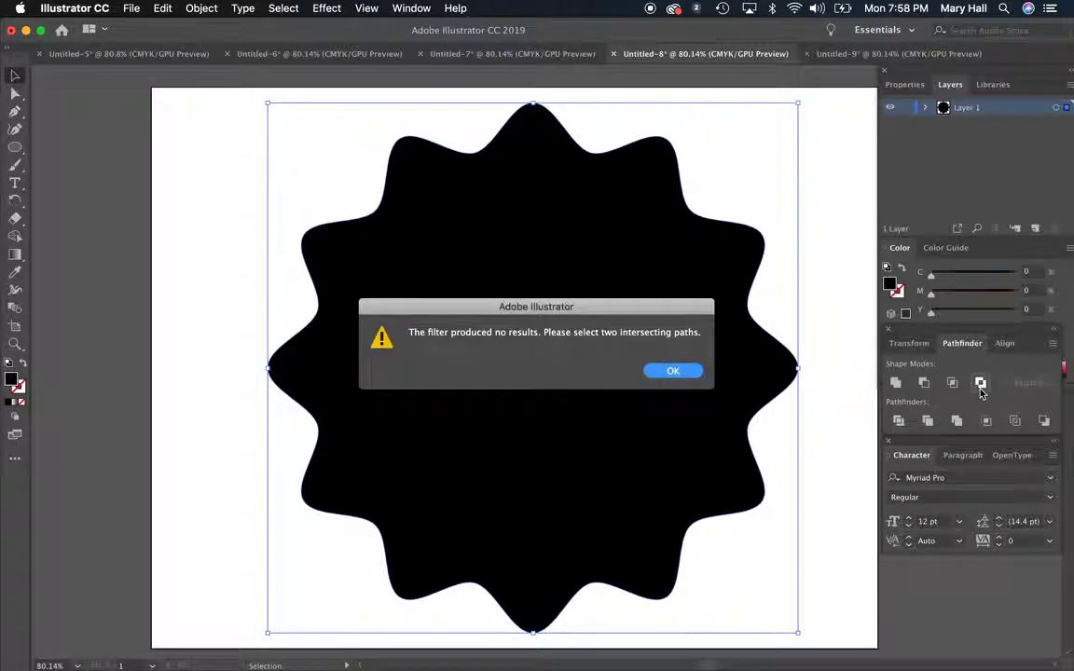
click(674, 372)
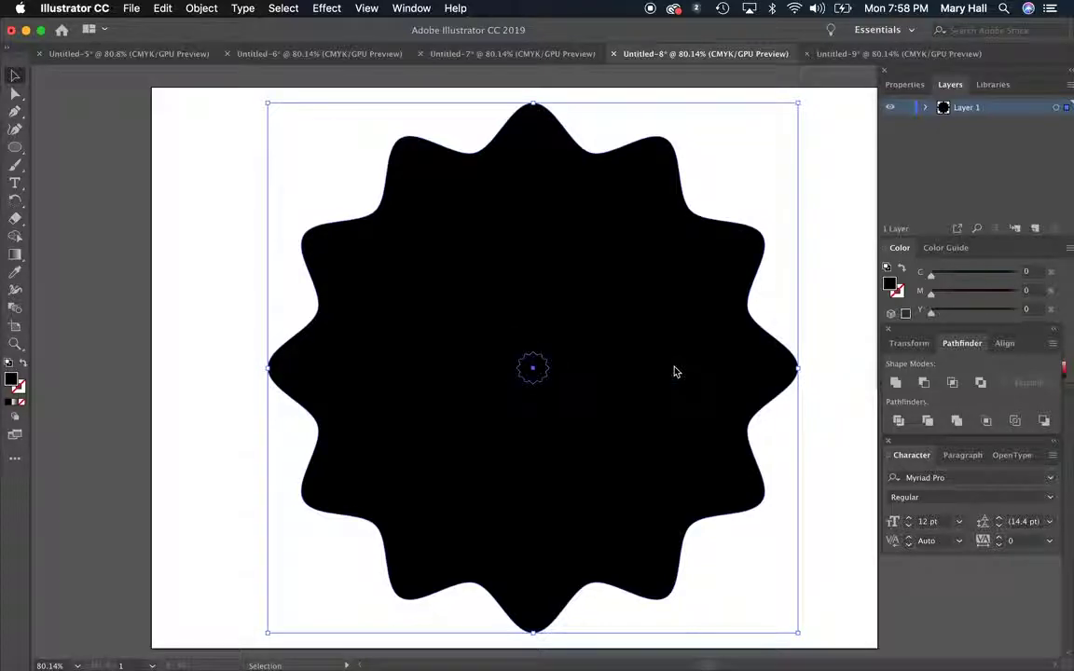
Apply Effect > Pathfinder > Exclude so the blend shows alternating black and white rings
click(319, 7)
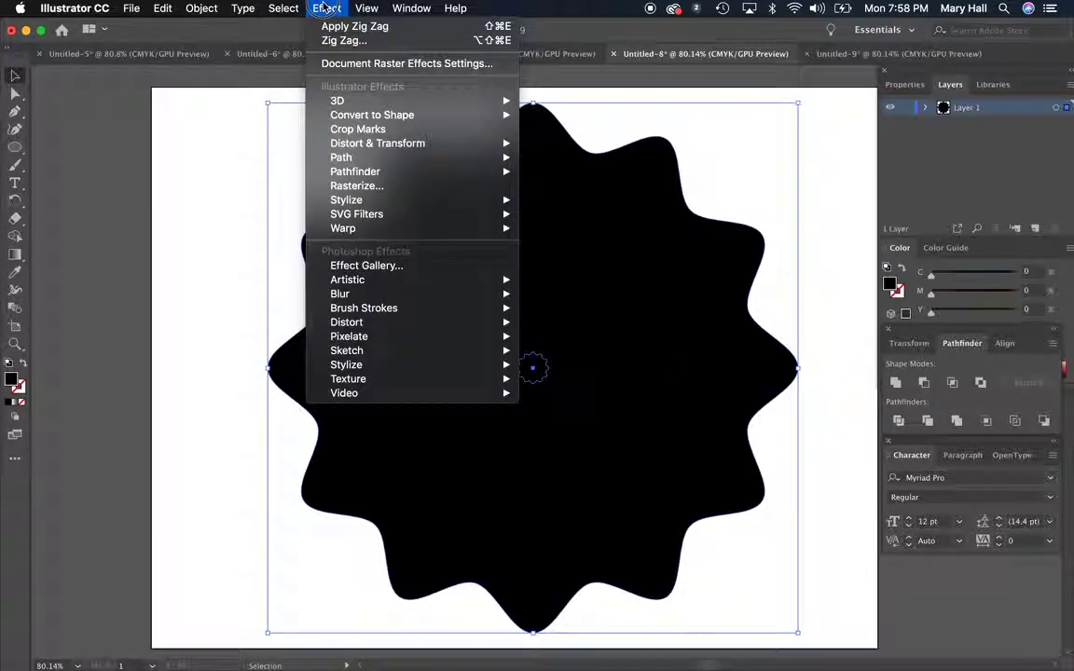
mouse_move(383, 173)
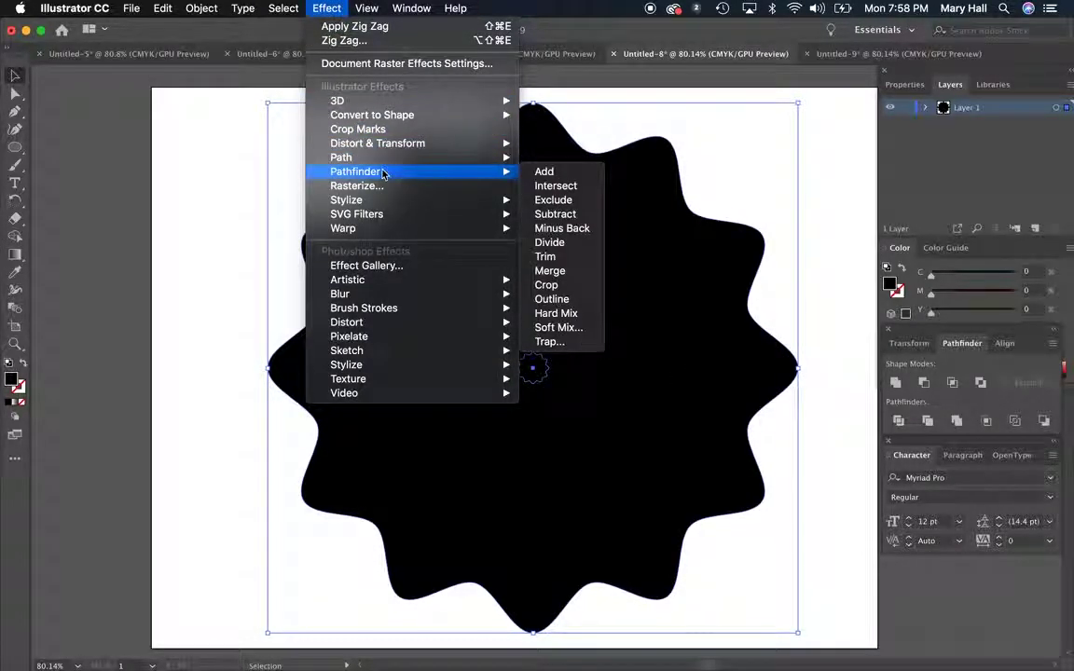
click(558, 200)
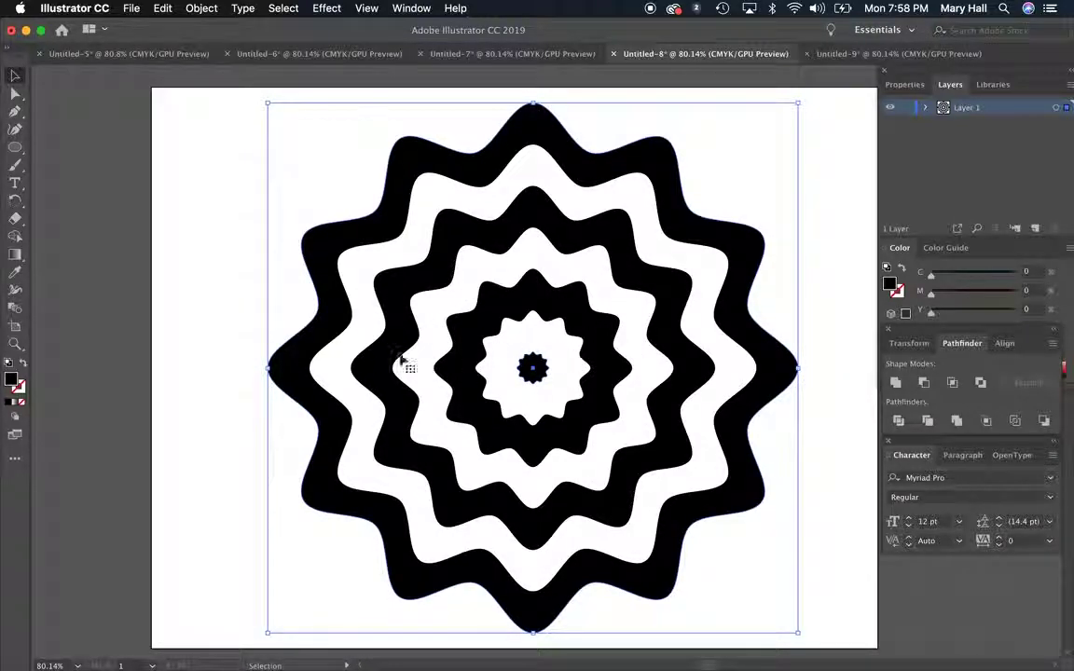
click(338, 364)
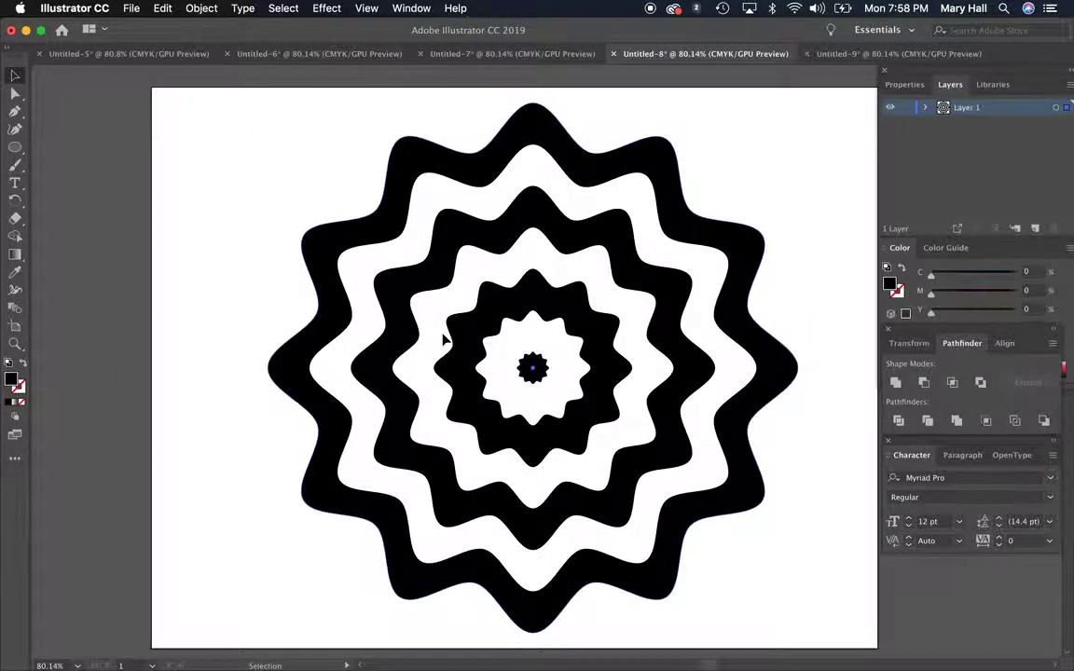
Open Blend Options for the ring artwork with Preview turned on
click(444, 340)
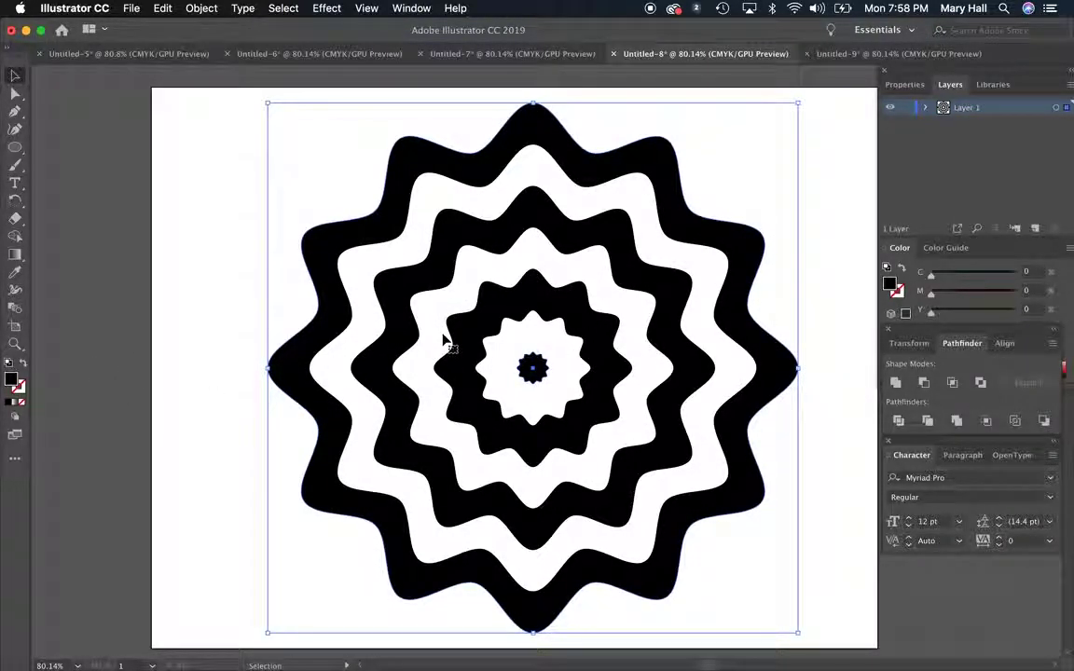
click(193, 8)
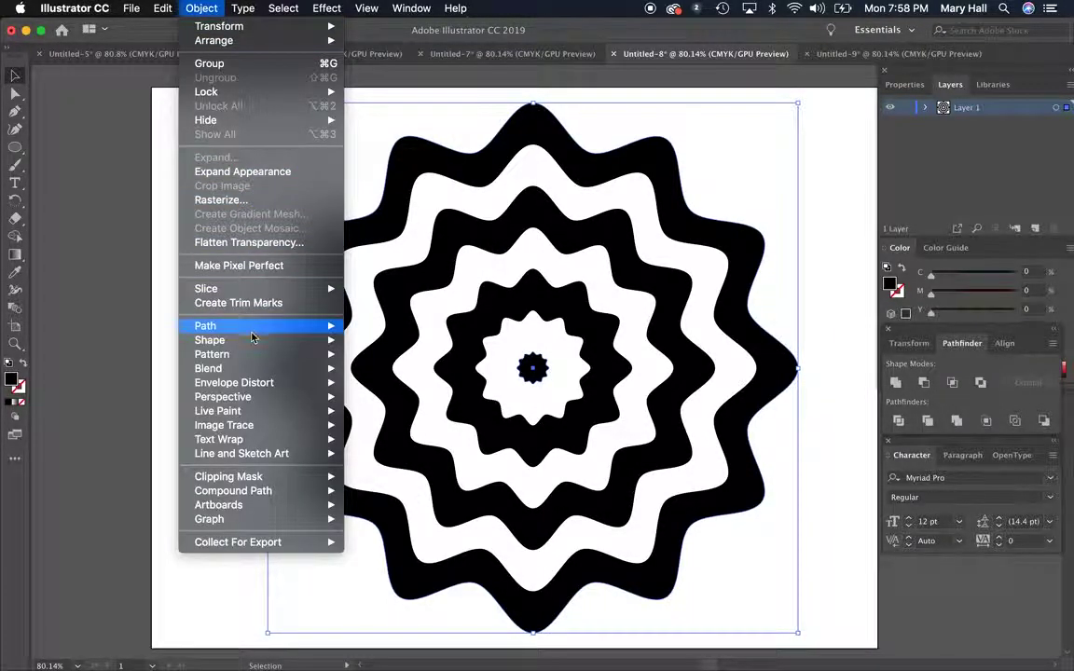
mouse_move(251, 368)
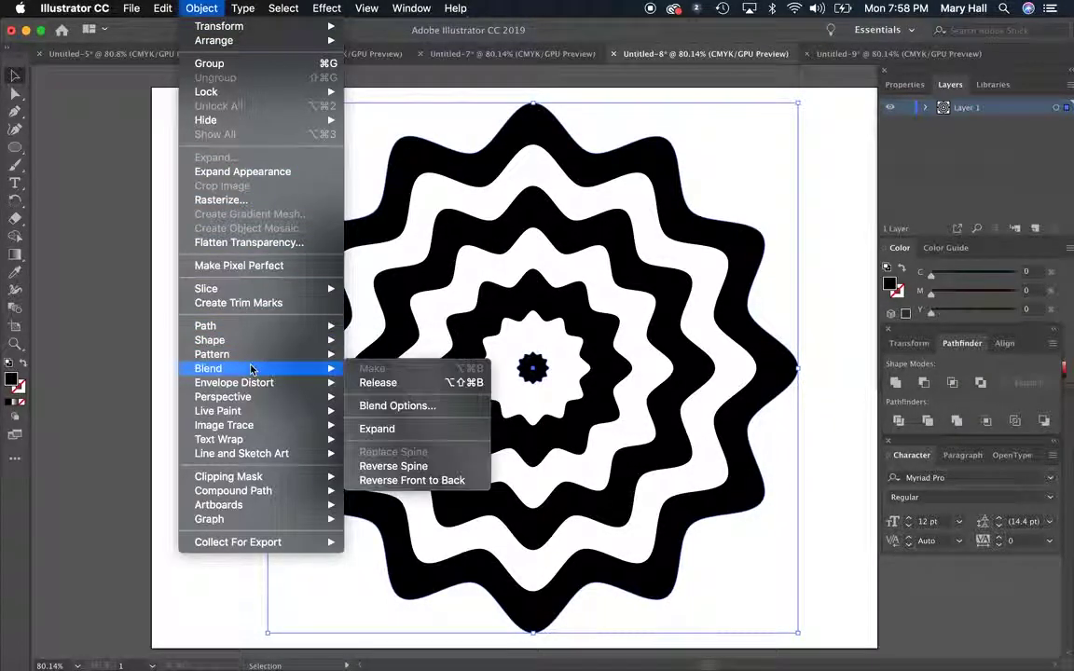
click(430, 407)
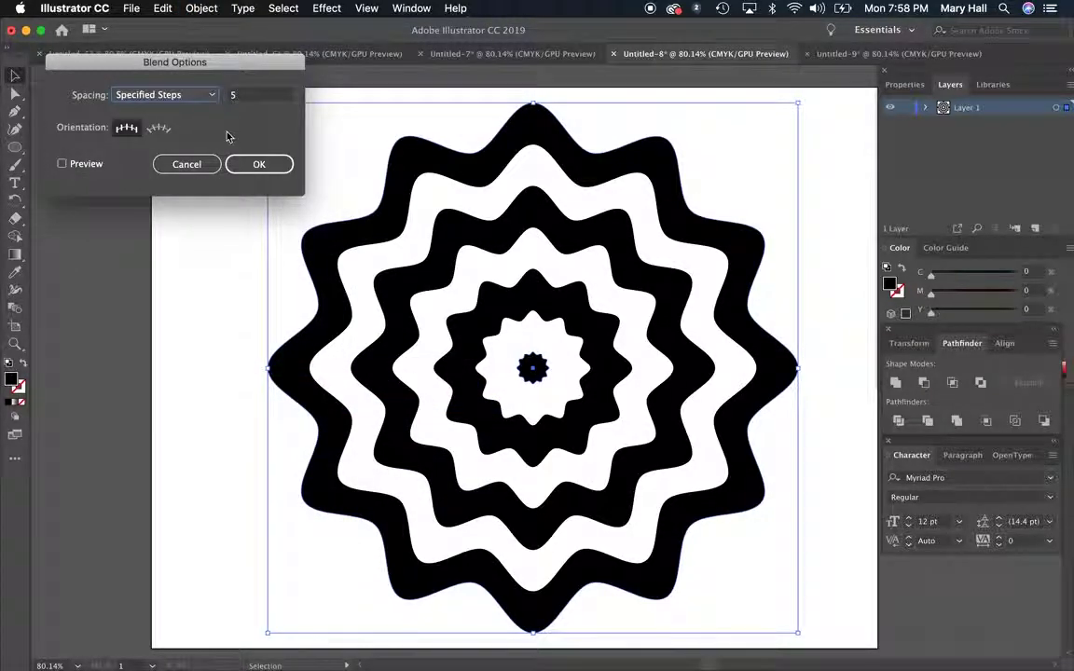
drag(241, 63, 241, 126)
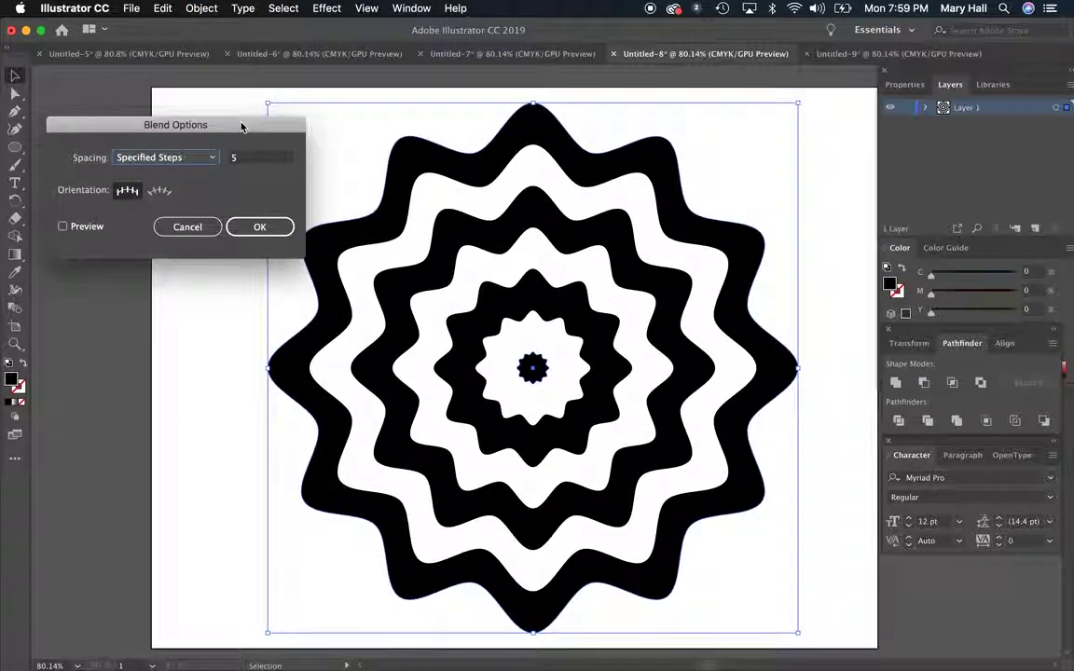
click(74, 231)
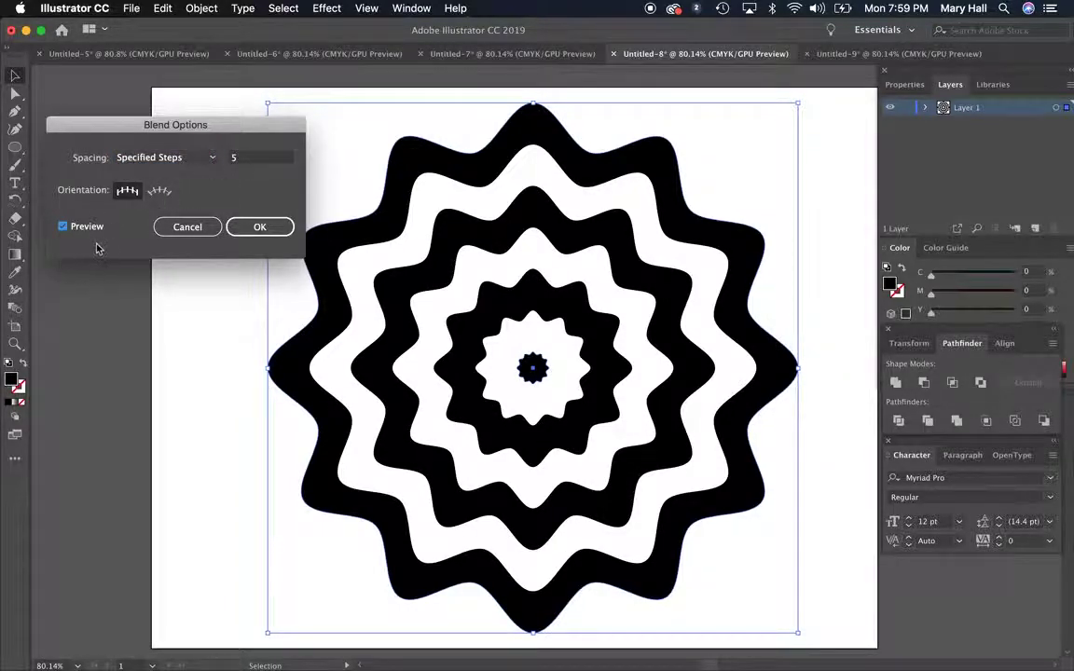
Try several Specified Steps values, settle on 33, and confirm
double_click(248, 158)
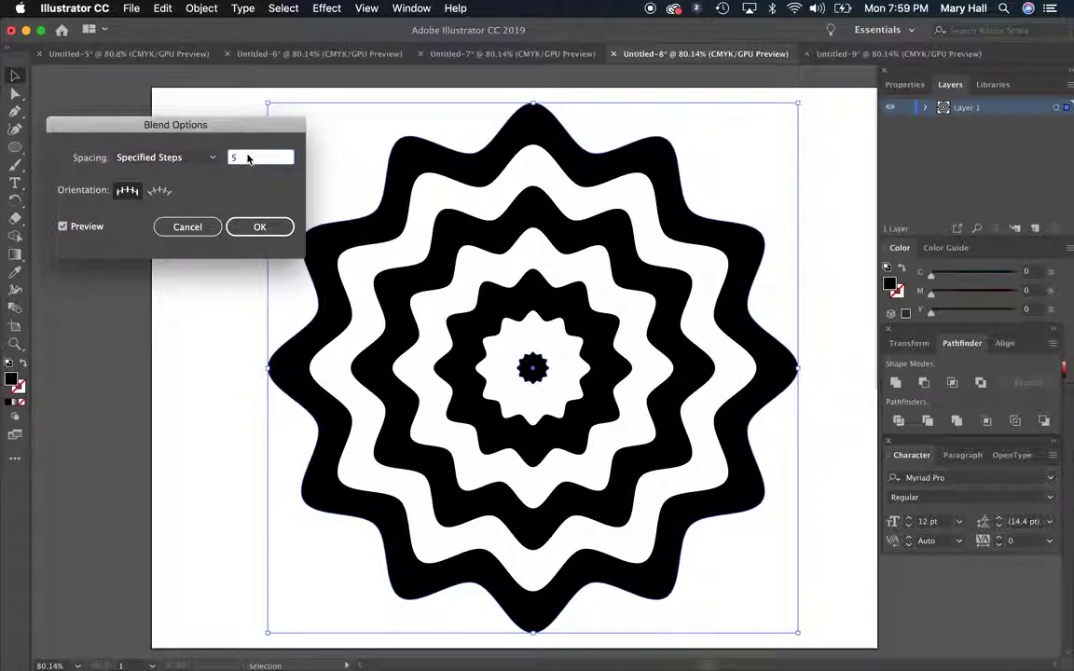
key(Up)
key(Up)
key(Up)
key(Up)
key(Up)
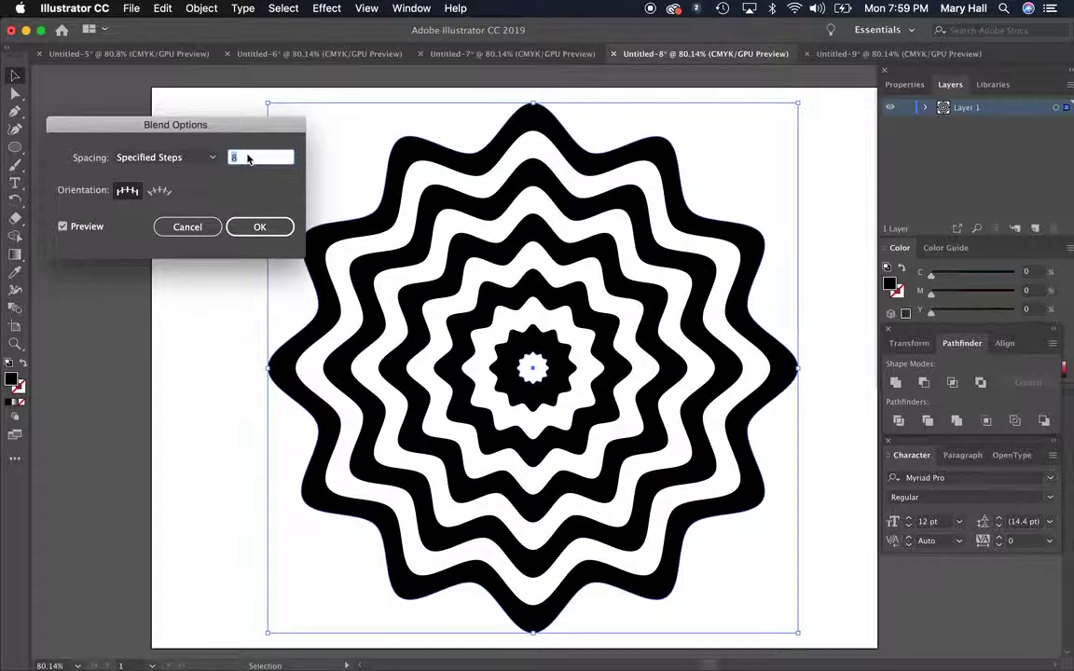
key(Down)
key(Down)
key(Down)
key(Down)
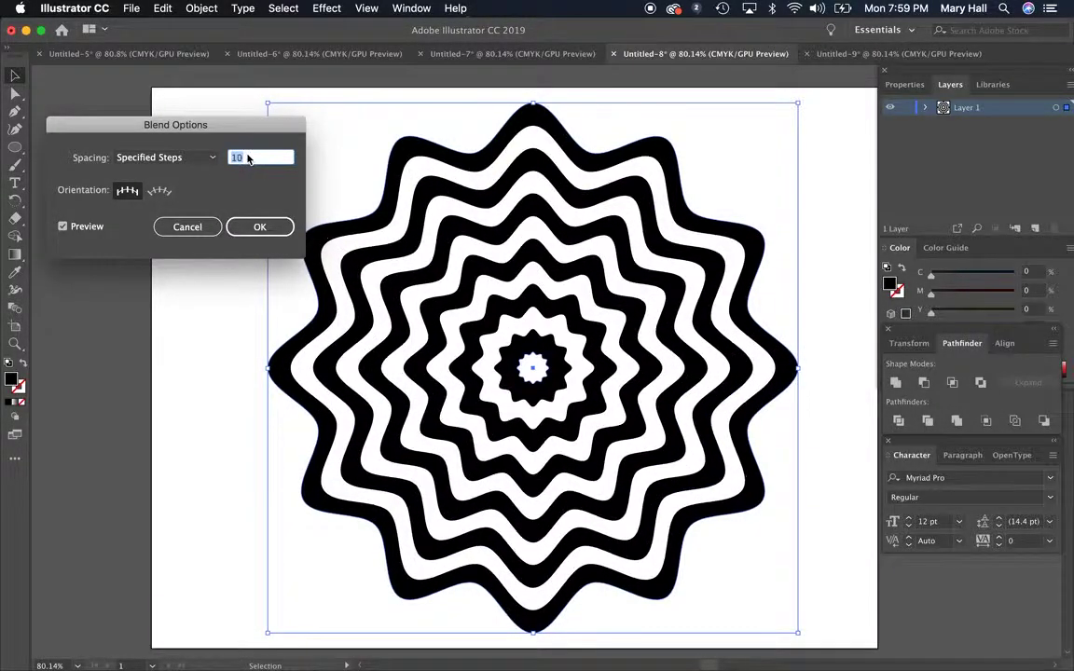
key(Down)
key(Down)
key(Down)
key(Down)
key(Down)
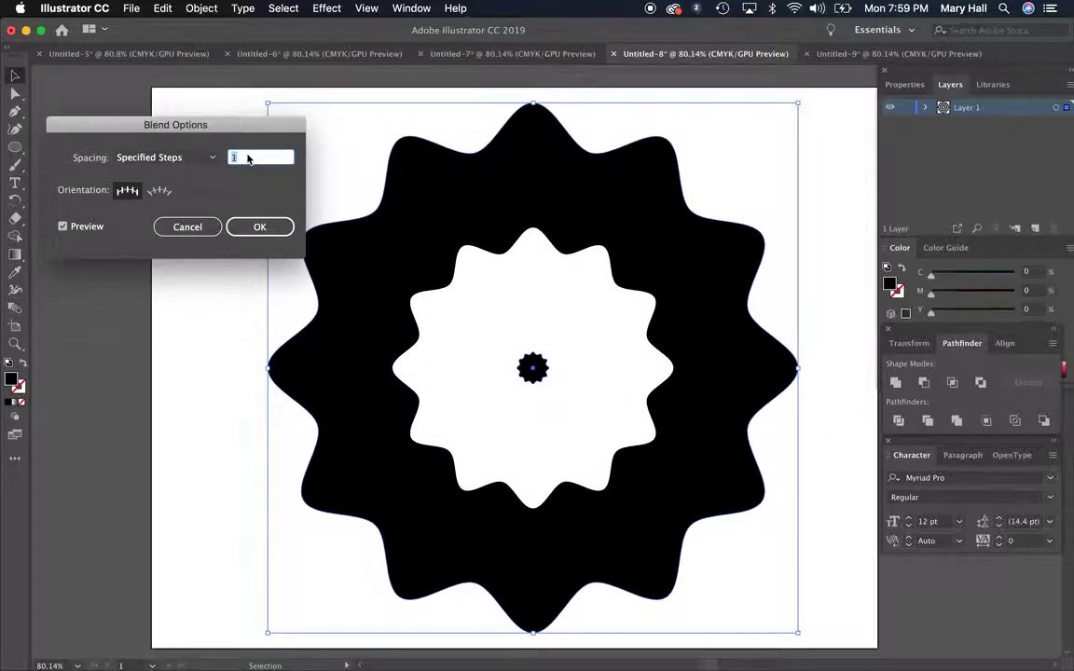
key(Up)
key(Up)
key(Up)
key(Up)
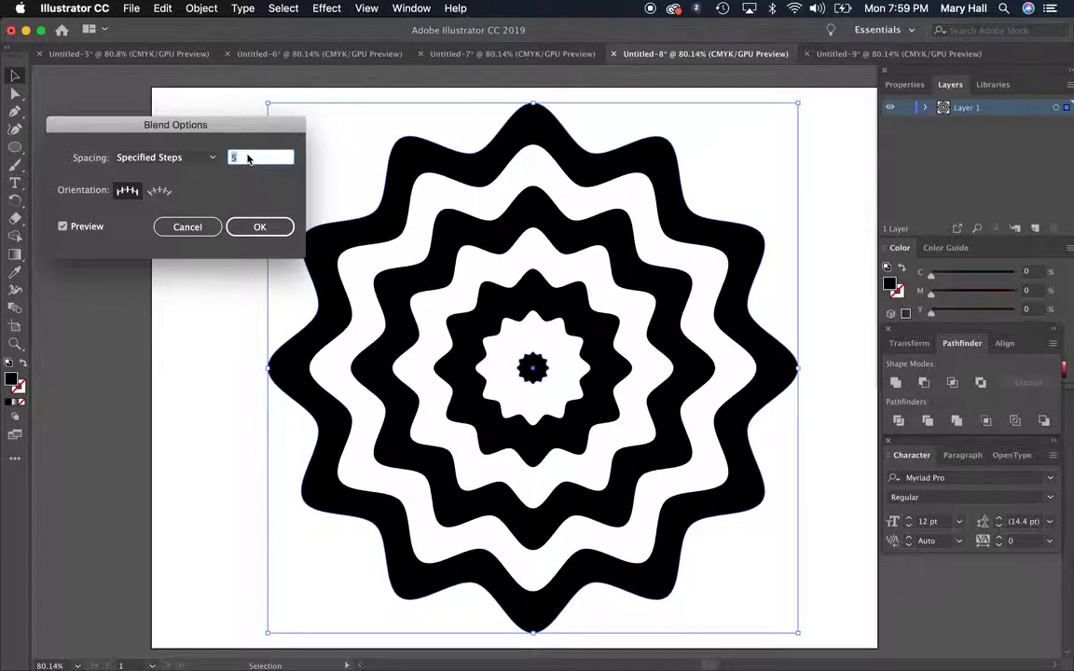
key(Up)
key(Up)
key(Up)
key(Up)
key(Up)
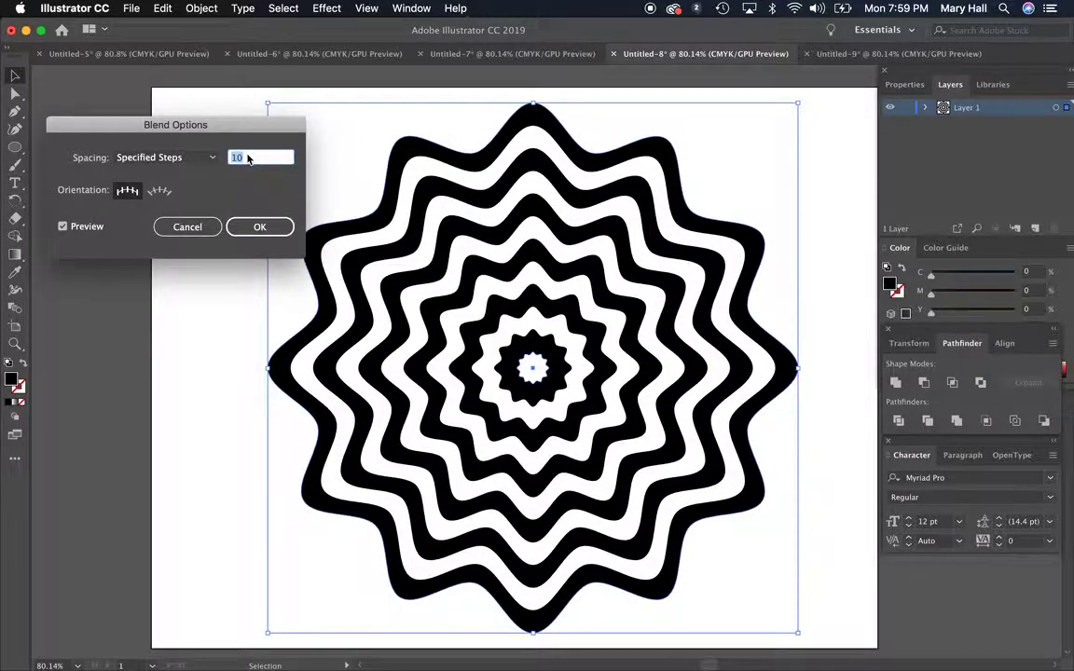
key(Up)
key(Up)
key(Up)
key(Up)
key(Up)
key(Up)
key(Up)
key(Up)
key(Up)
key(Up)
key(Up)
key(Up)
key(Up)
key(Up)
key(Up)
key(Up)
key(Up)
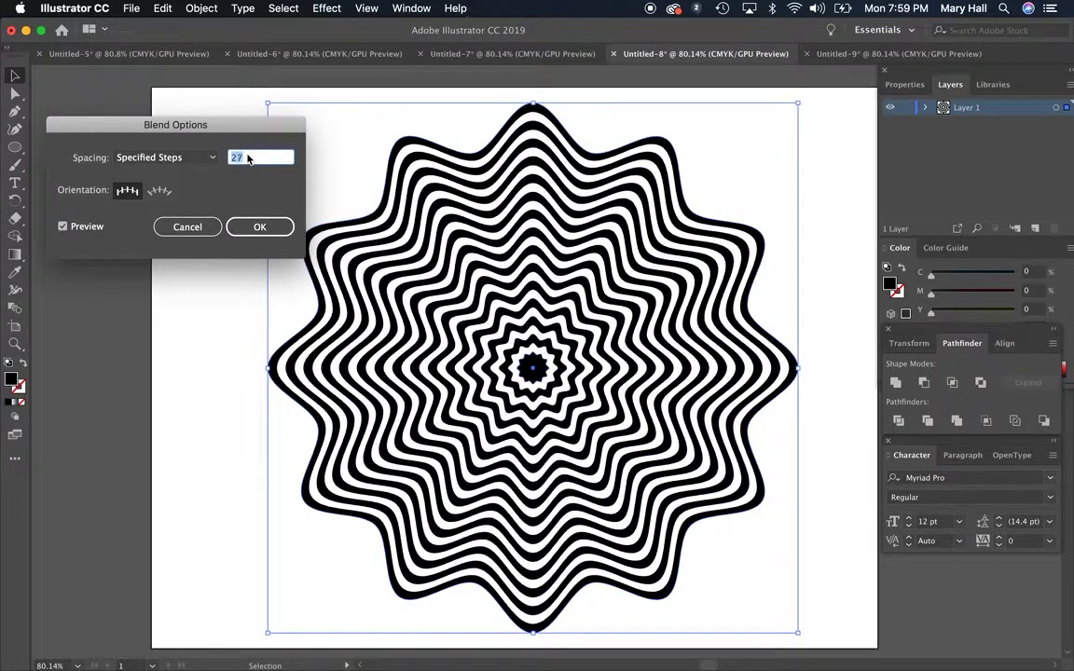
key(Up)
key(Up)
key(Up)
key(Up)
key(Up)
key(Up)
key(Up)
key(Up)
key(Up)
key(Up)
key(Down)
key(Down)
key(Down)
key(Down)
key(Down)
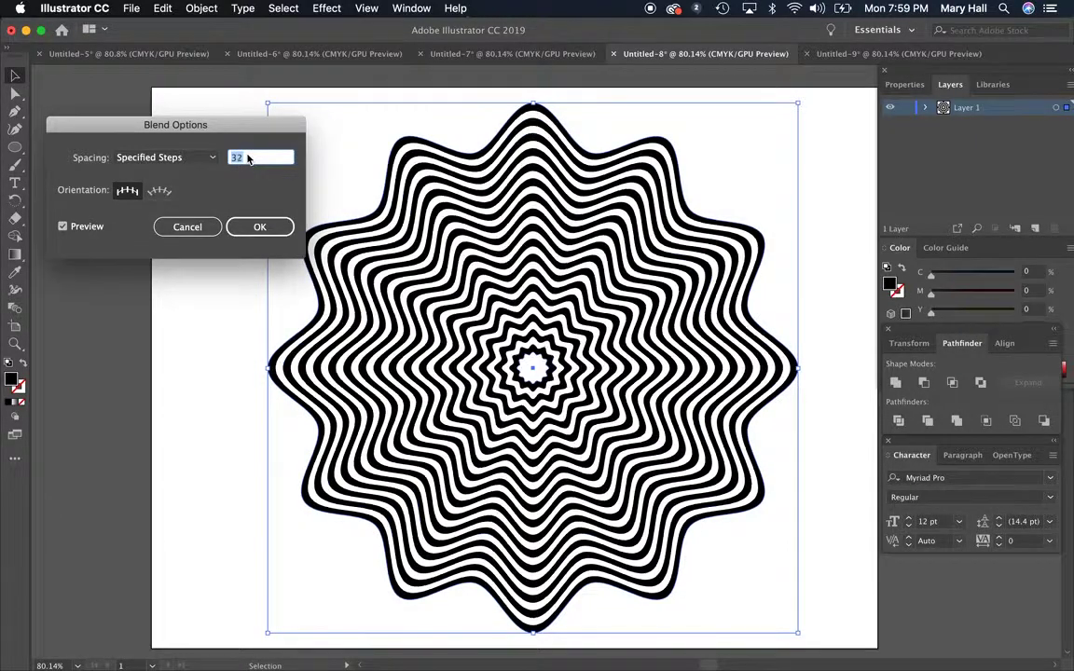
key(Up)
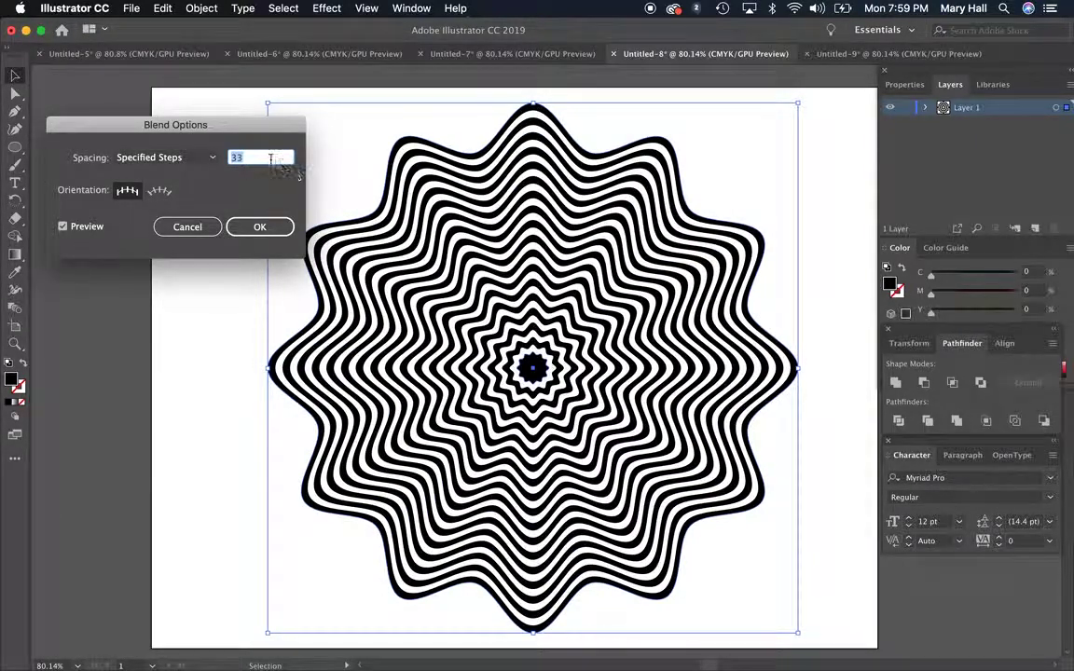
click(259, 227)
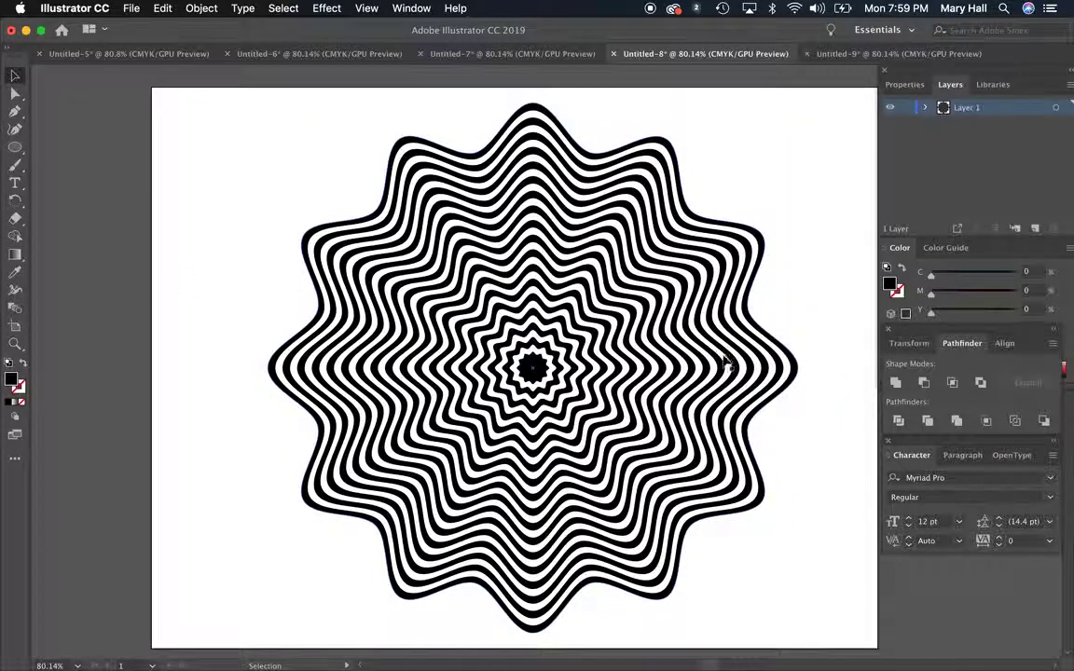
Enter the blend's isolation mode and try moving its innermost star, returning it to centre
drag(665, 366, 674, 373)
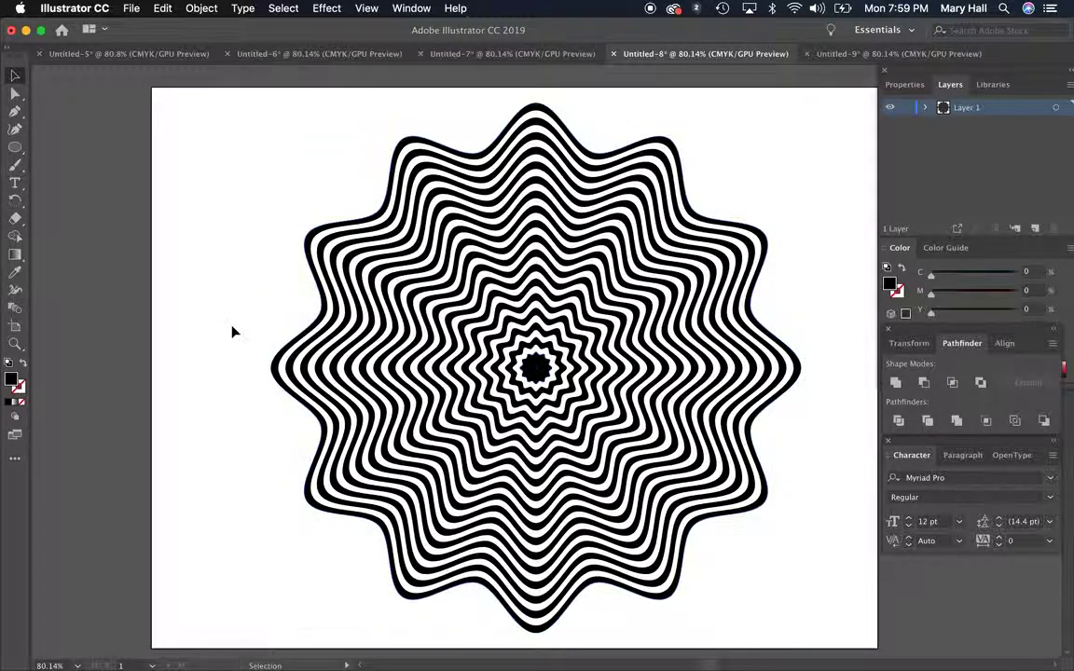
double_click(524, 279)
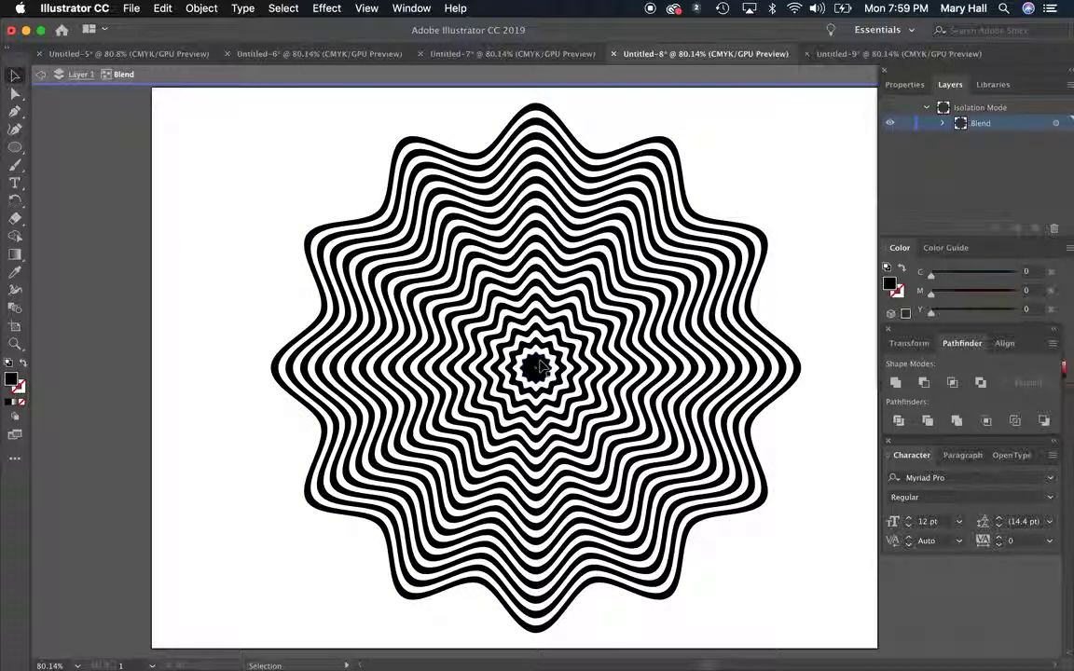
drag(539, 365, 196, 124)
right_click(596, 459)
key(Escape)
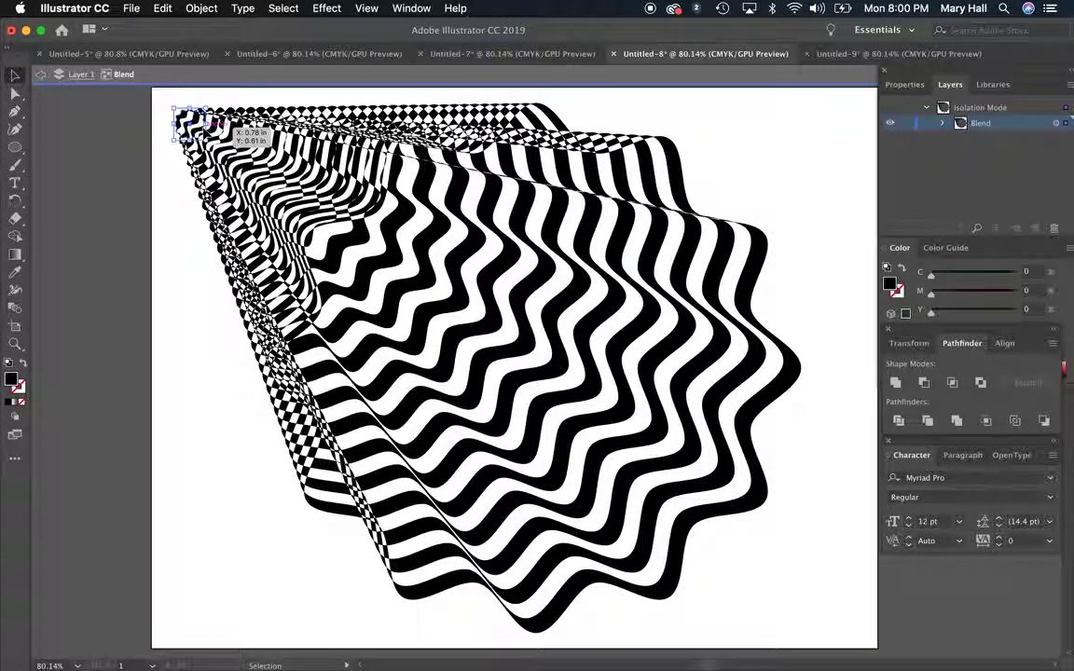
drag(193, 121, 588, 362)
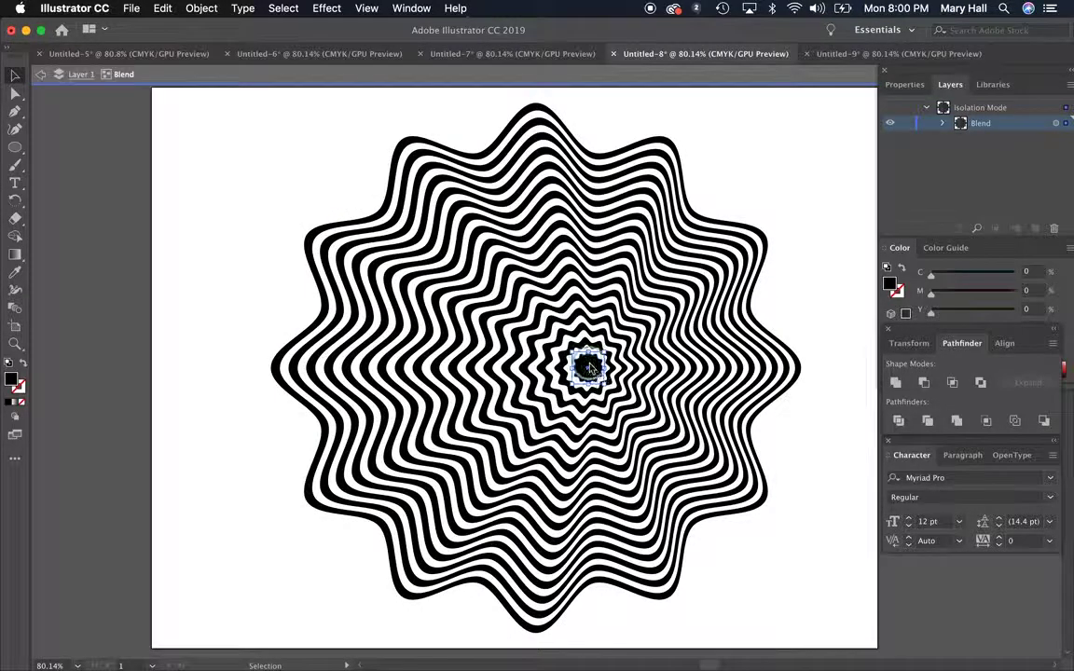
right_click(513, 312)
Pull the inner star down near the bottom, exit isolation, and shift Untitled-5's striped M right
drag(588, 368, 542, 315)
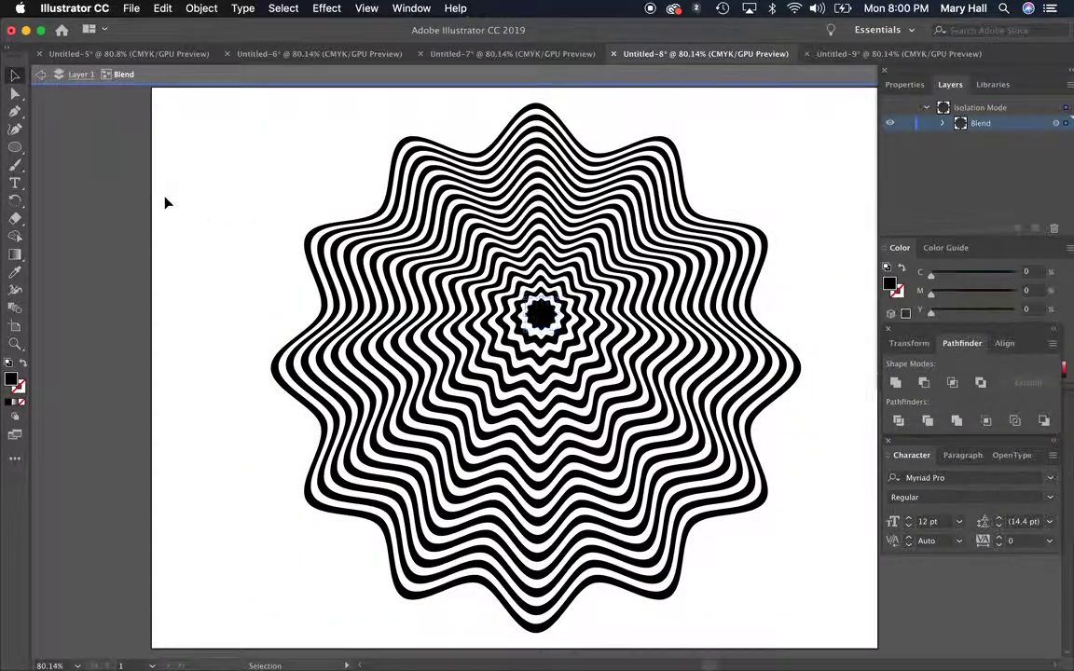
drag(543, 315, 539, 520)
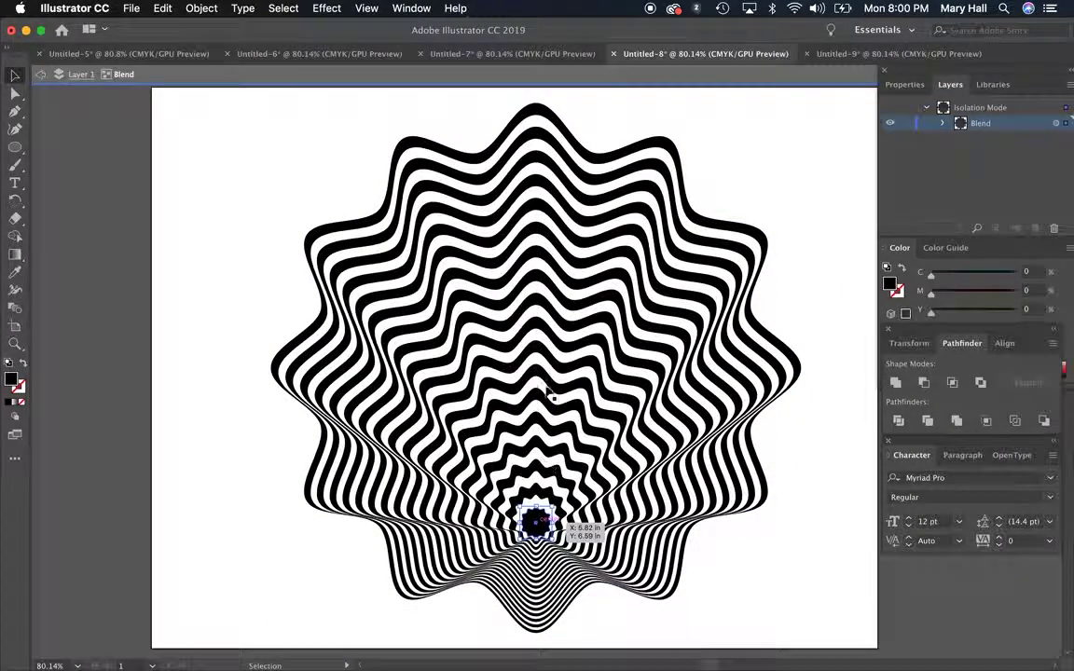
click(770, 530)
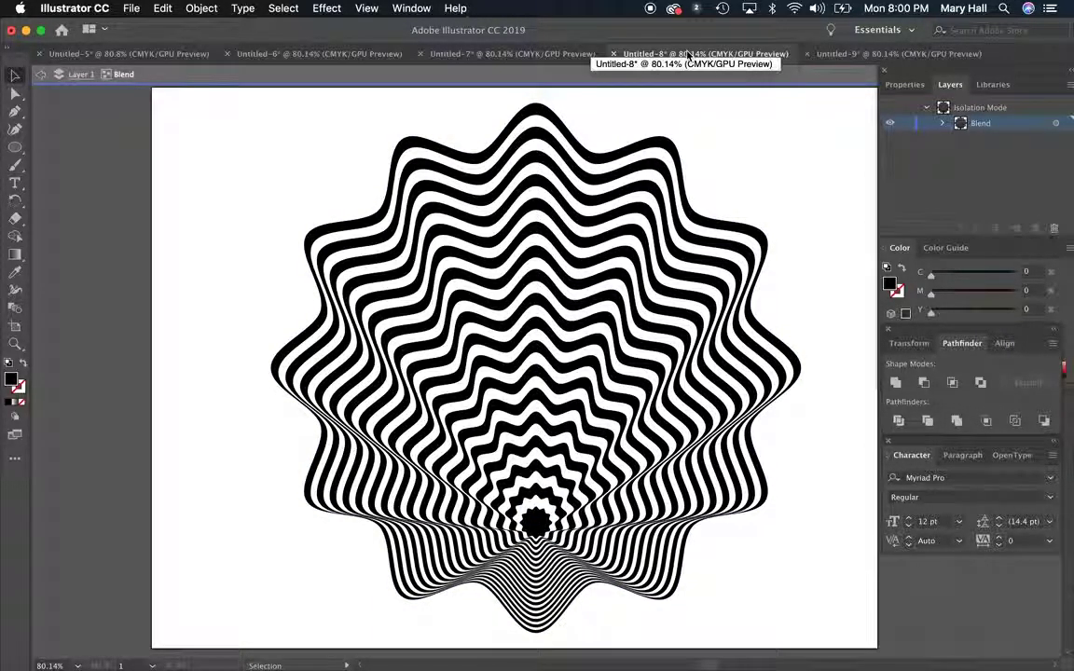
double_click(337, 151)
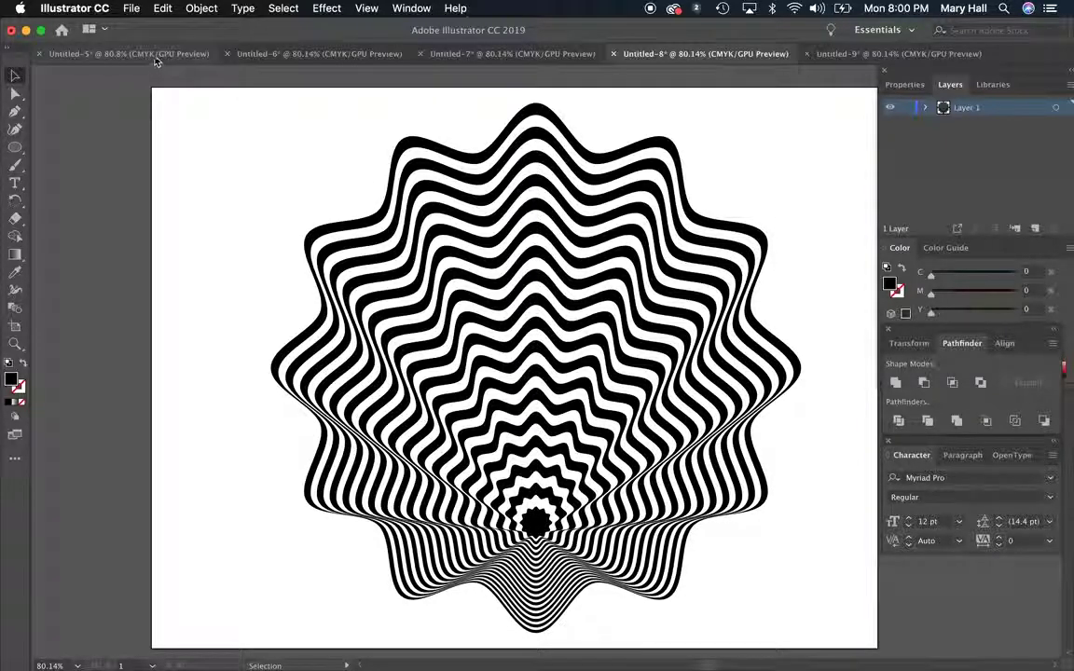
click(155, 54)
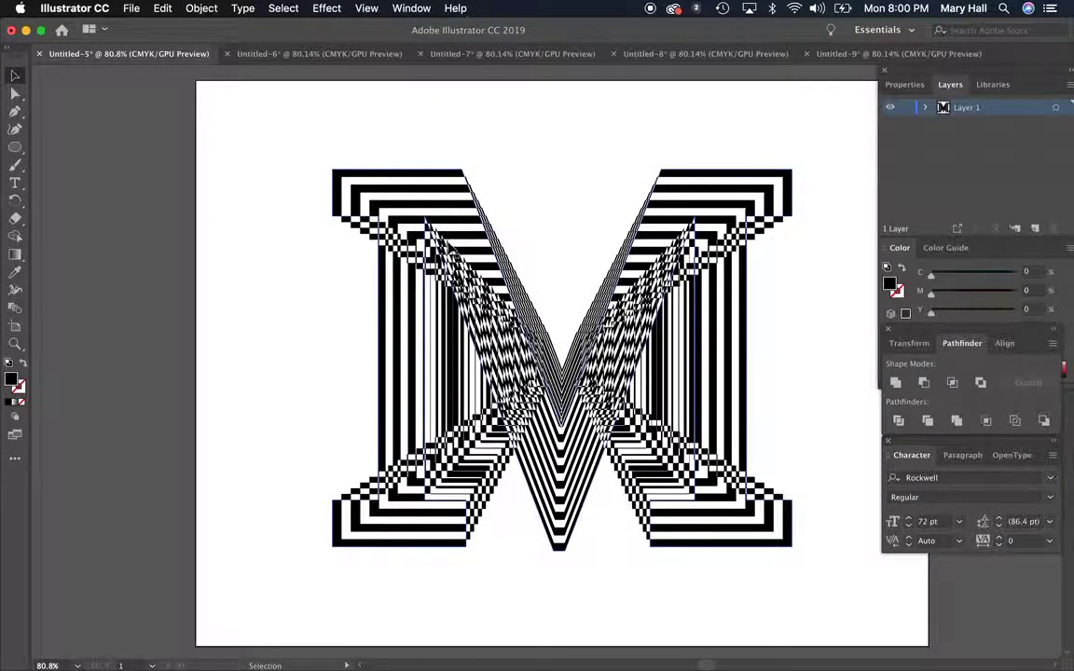
drag(410, 219, 572, 230)
Type a small Rockwell letter M beside the striped M and reposition it
click(15, 182)
click(270, 252)
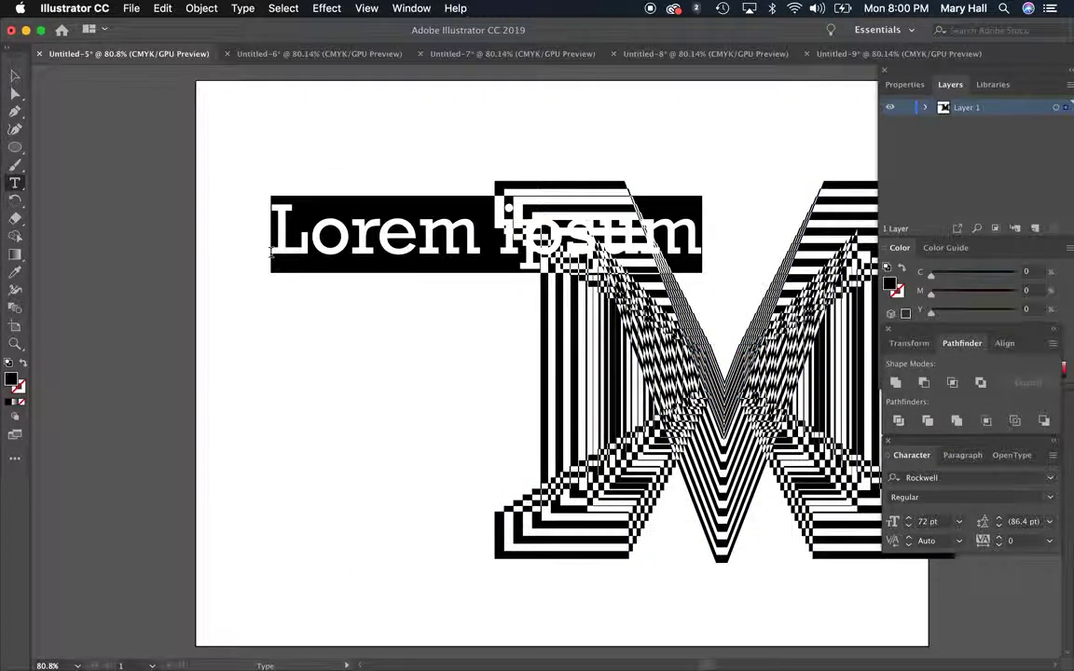
text(M)
click(15, 74)
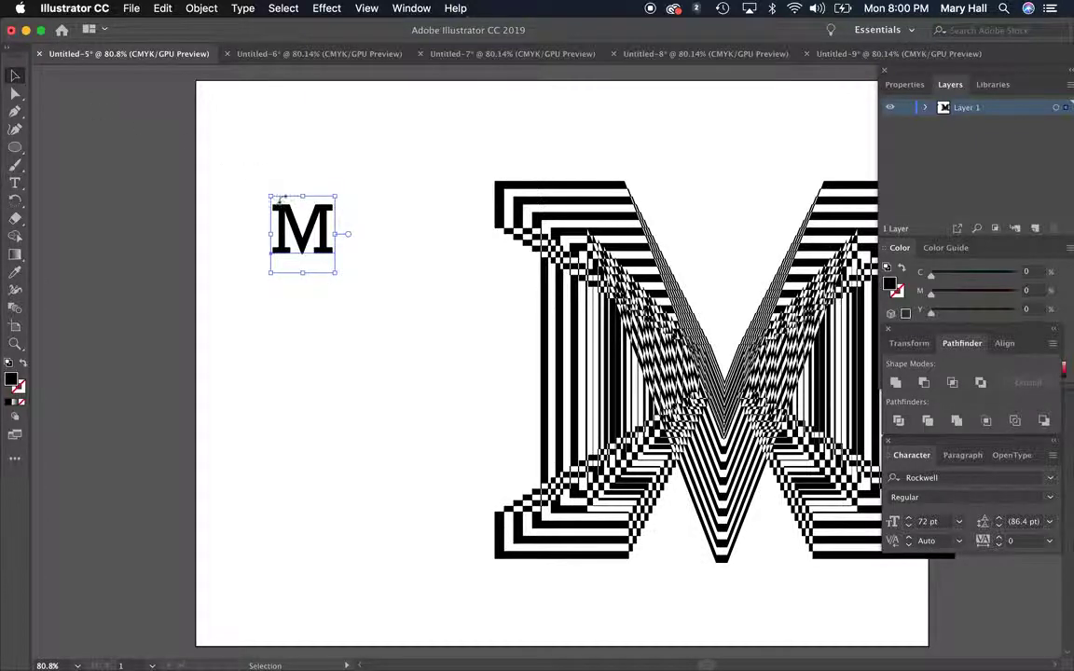
drag(298, 227, 369, 285)
click(278, 202)
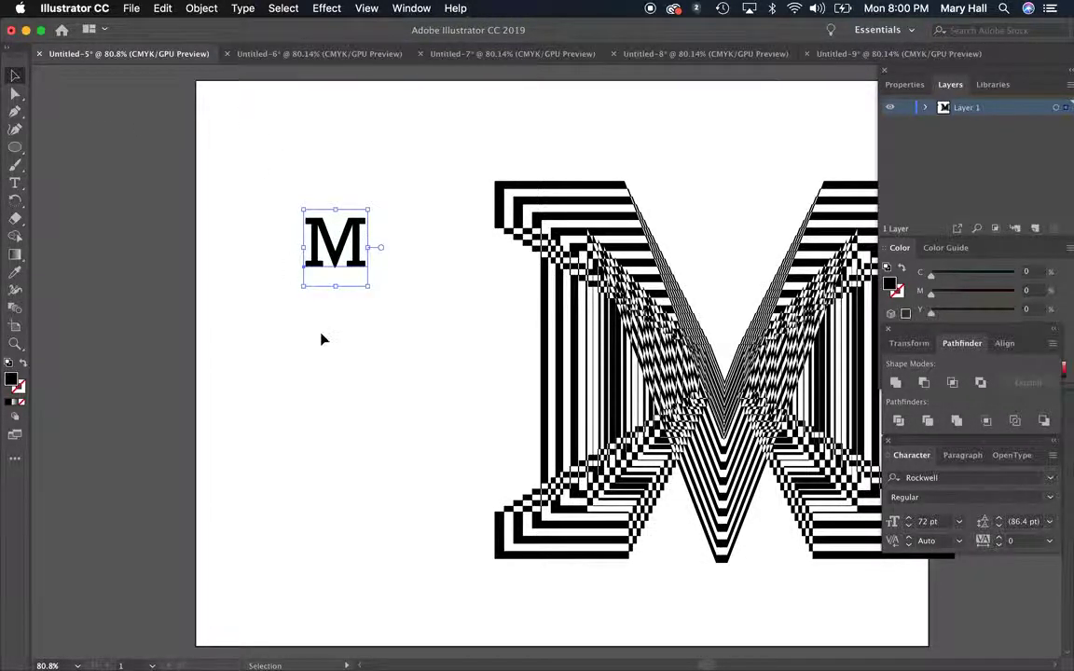
Convert the small M into outlined shapes with Type > Create Outlines
click(204, 7)
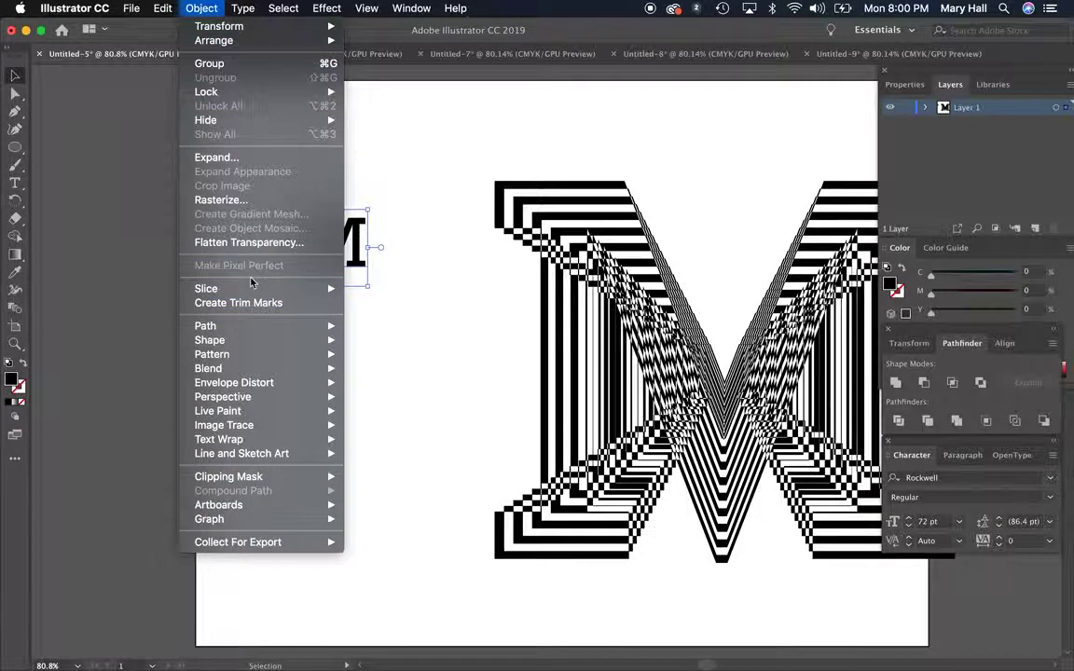
mouse_move(243, 7)
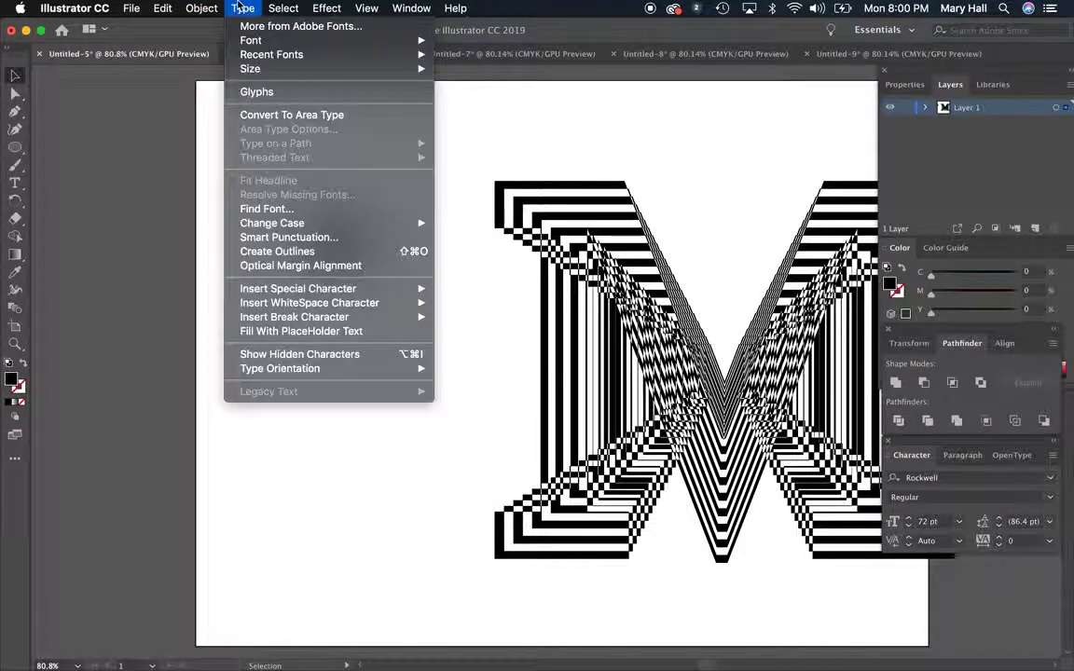
click(310, 253)
Enlarge the outlined M and paste a small copy of it inside the big M
drag(367, 271, 857, 666)
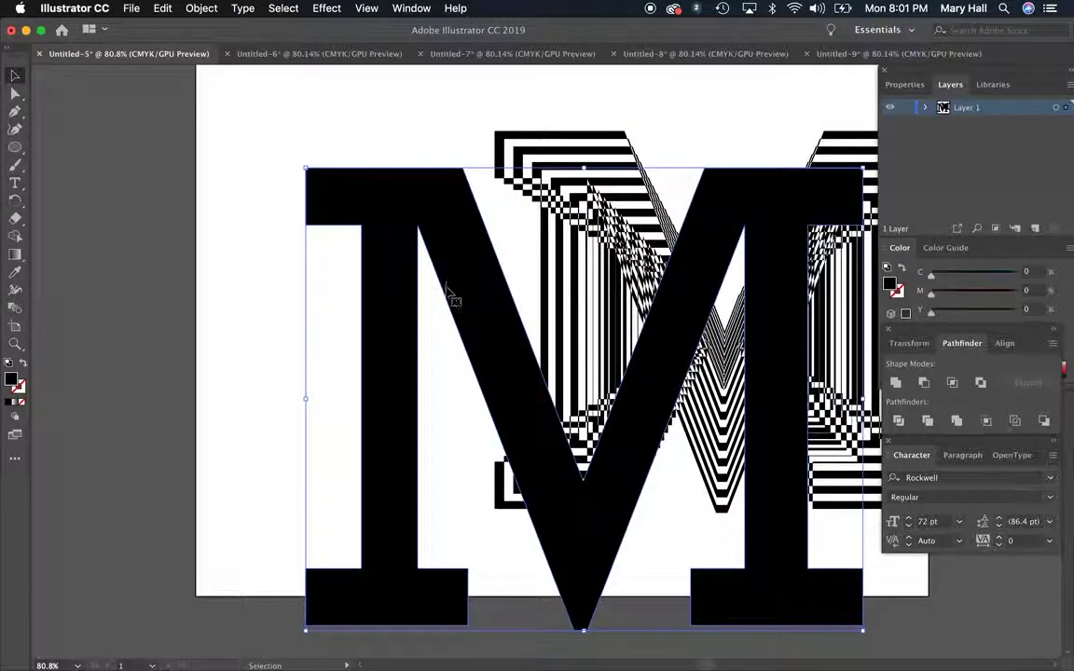
drag(448, 294, 318, 267)
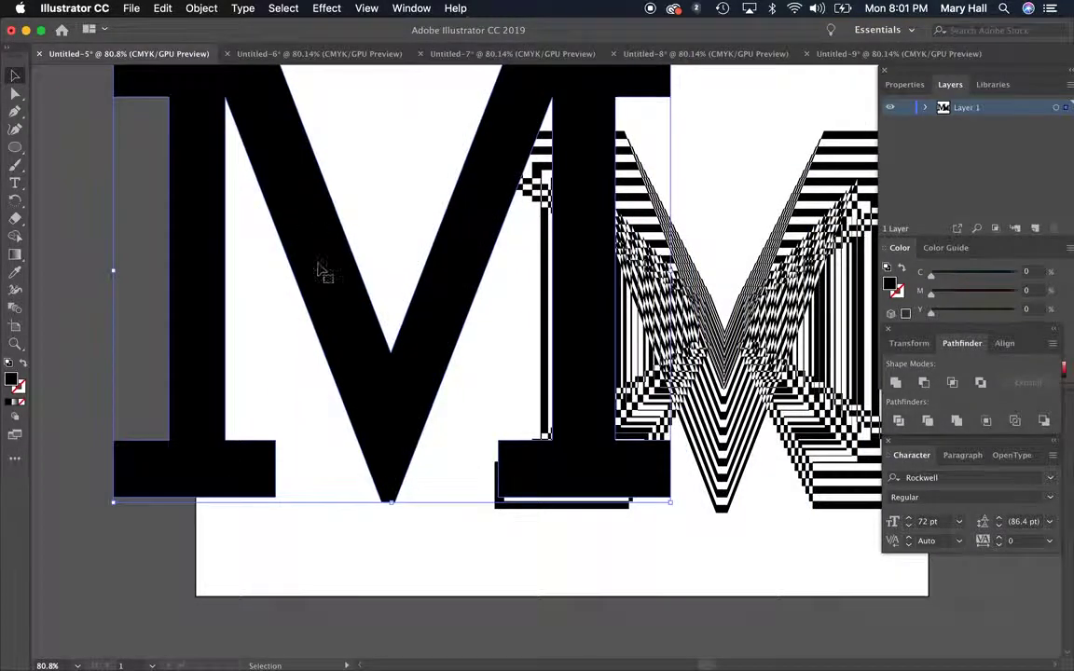
key(a)
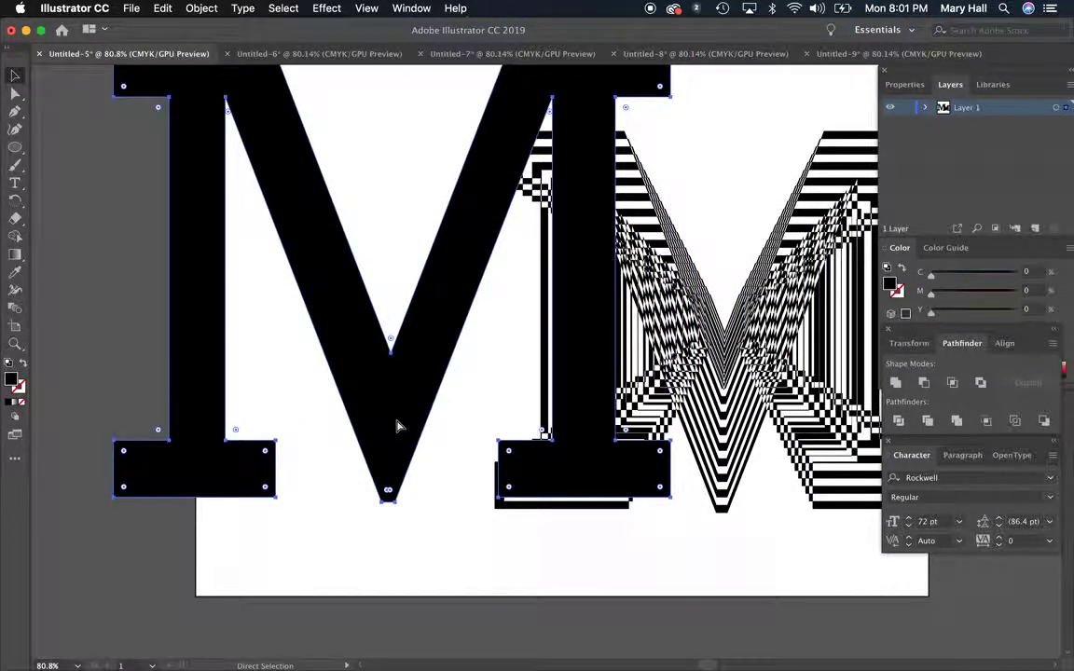
key(super+v)
key(v)
drag(271, 127, 391, 355)
click(300, 333)
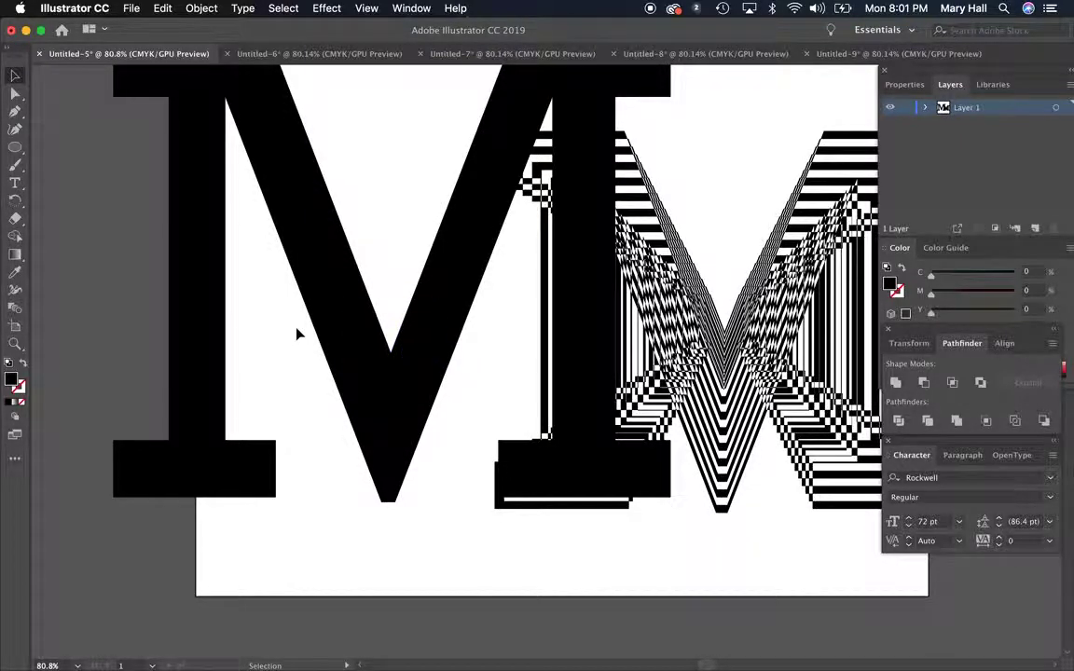
Select the large M and blend it into the small M inside it
click(470, 373)
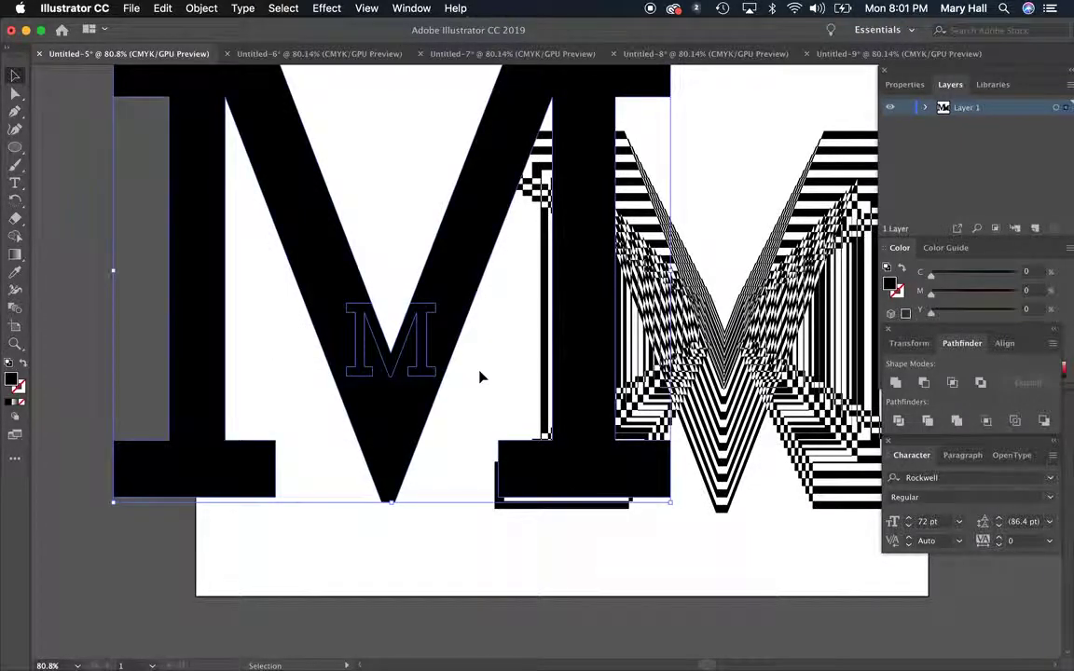
click(201, 9)
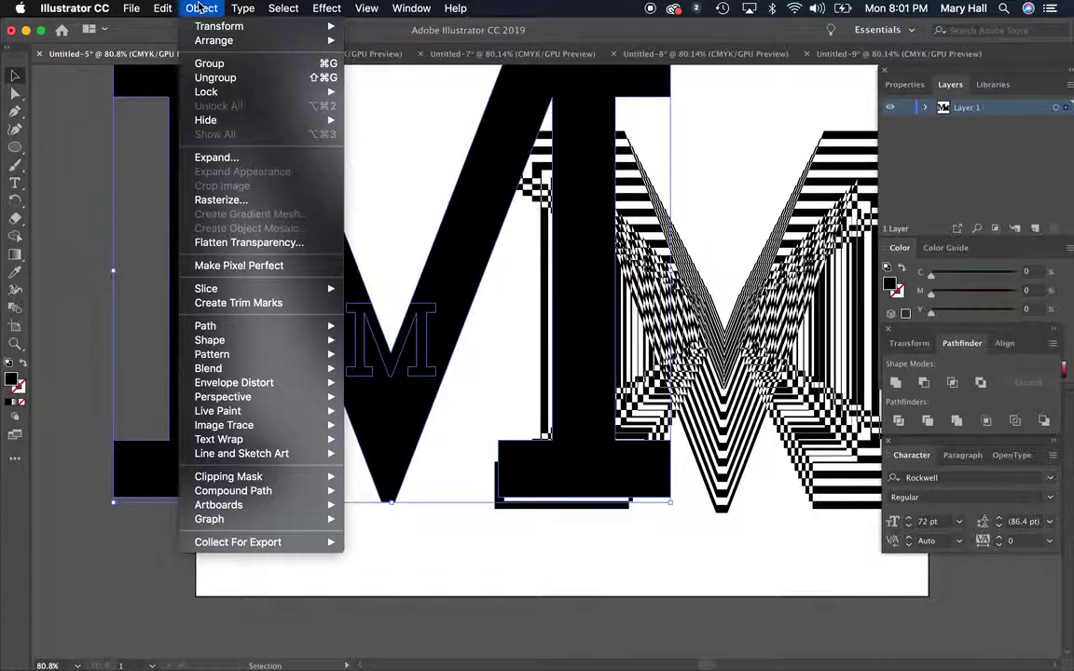
mouse_move(280, 368)
click(369, 370)
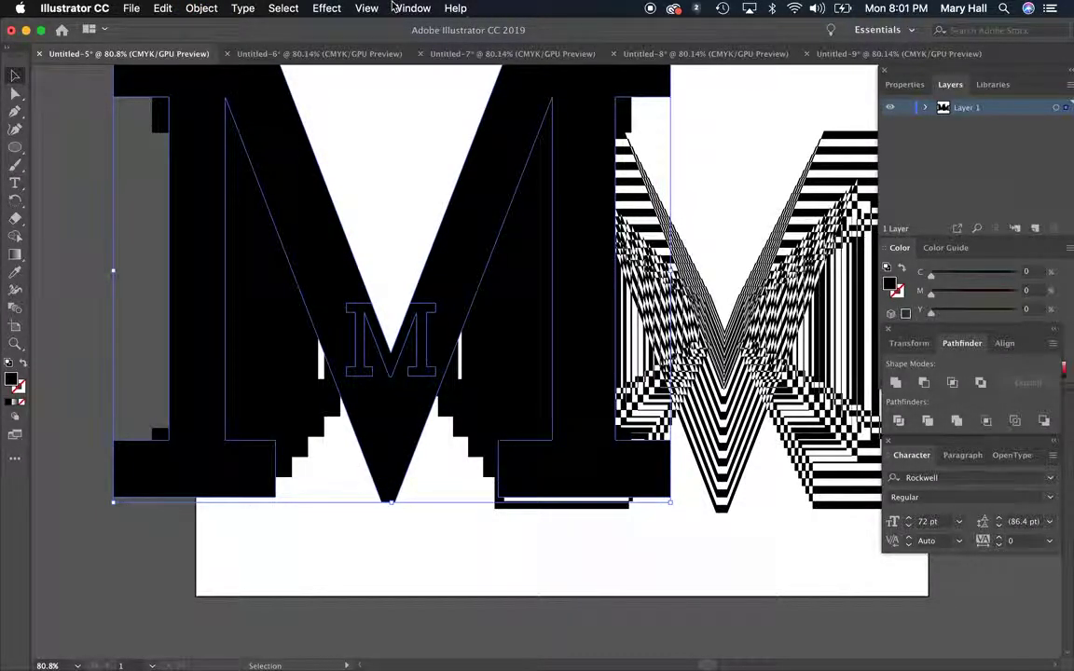
Apply Effect > Pathfinder > Exclude to the blended M for alternating black-and-white stripes
click(319, 10)
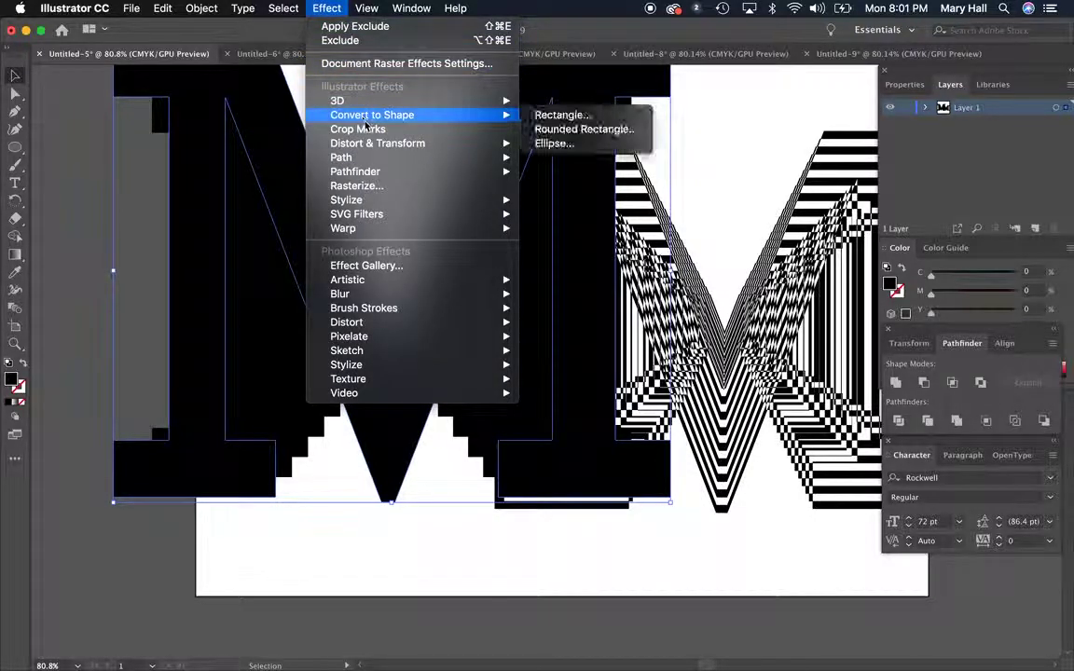
mouse_move(371, 143)
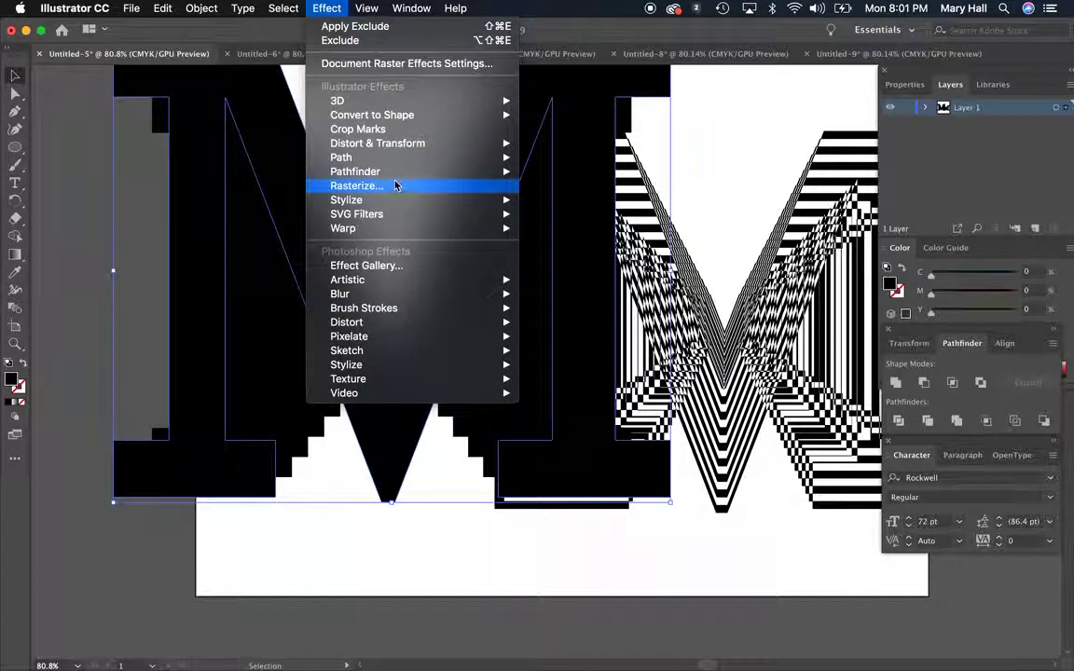
mouse_move(368, 171)
click(554, 200)
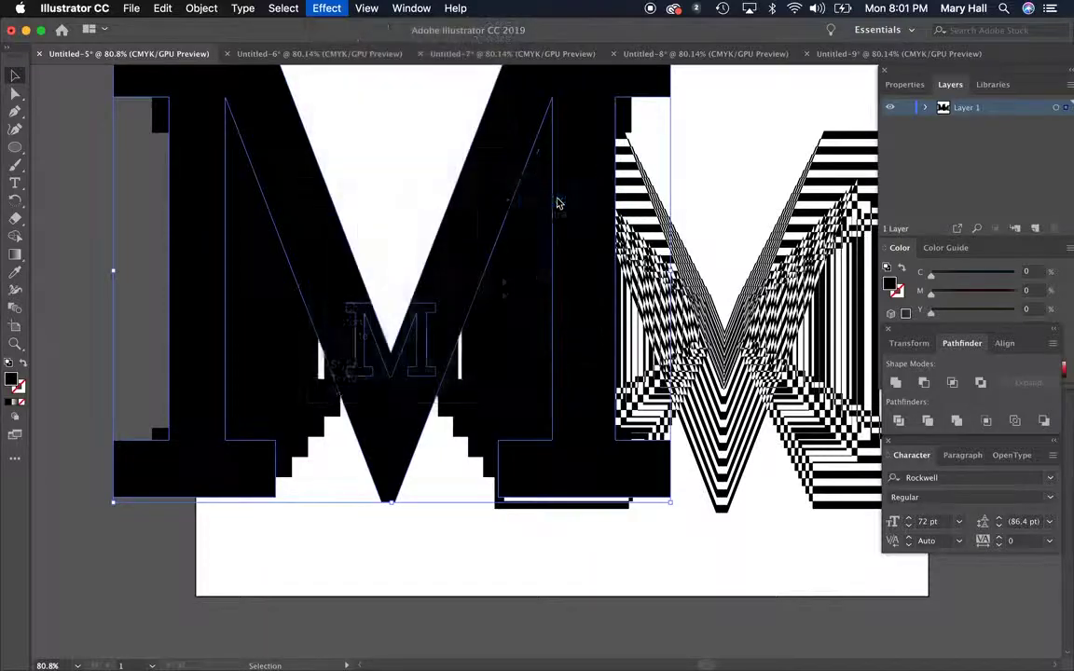
Open Blend Options for the M blend
click(201, 8)
mouse_move(250, 378)
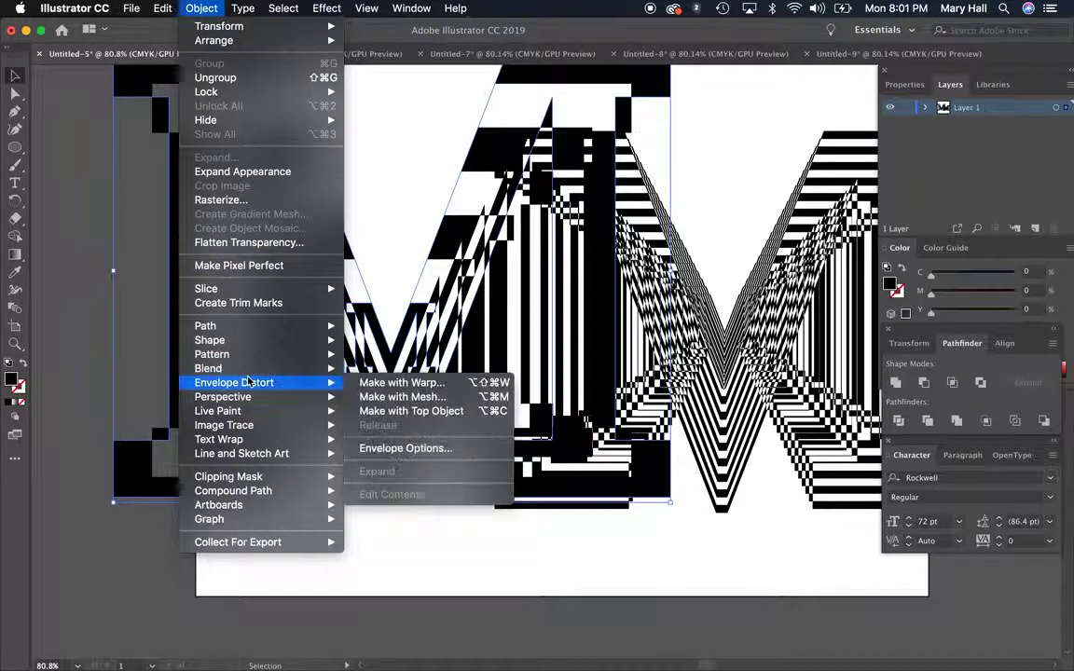
click(383, 407)
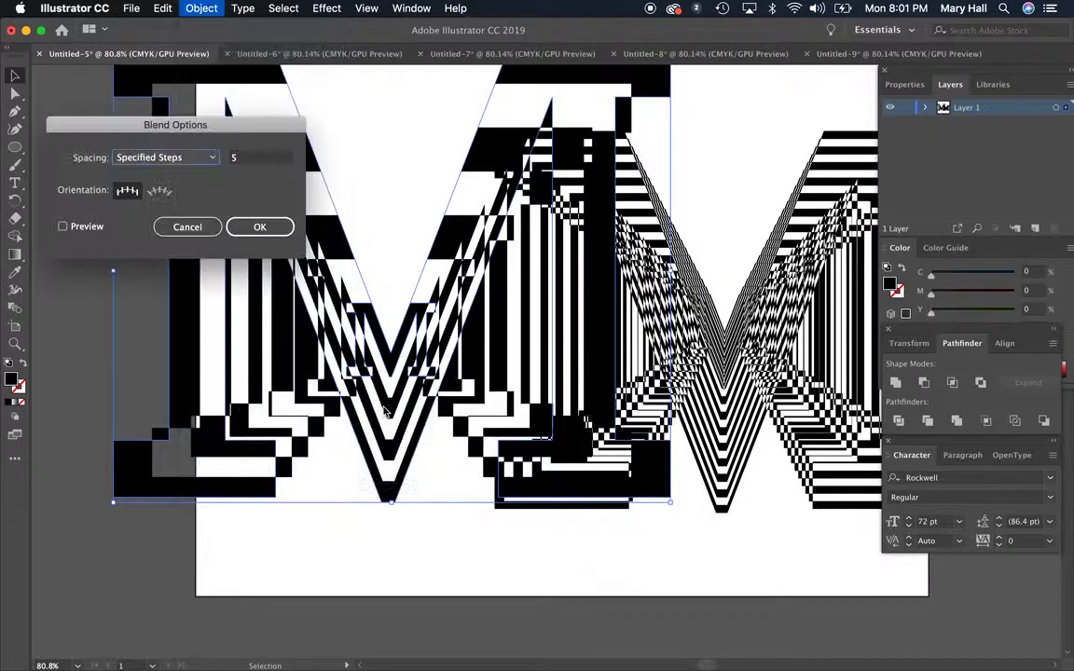
With Preview on, set the M blend to 13 specified steps
click(62, 226)
double_click(247, 157)
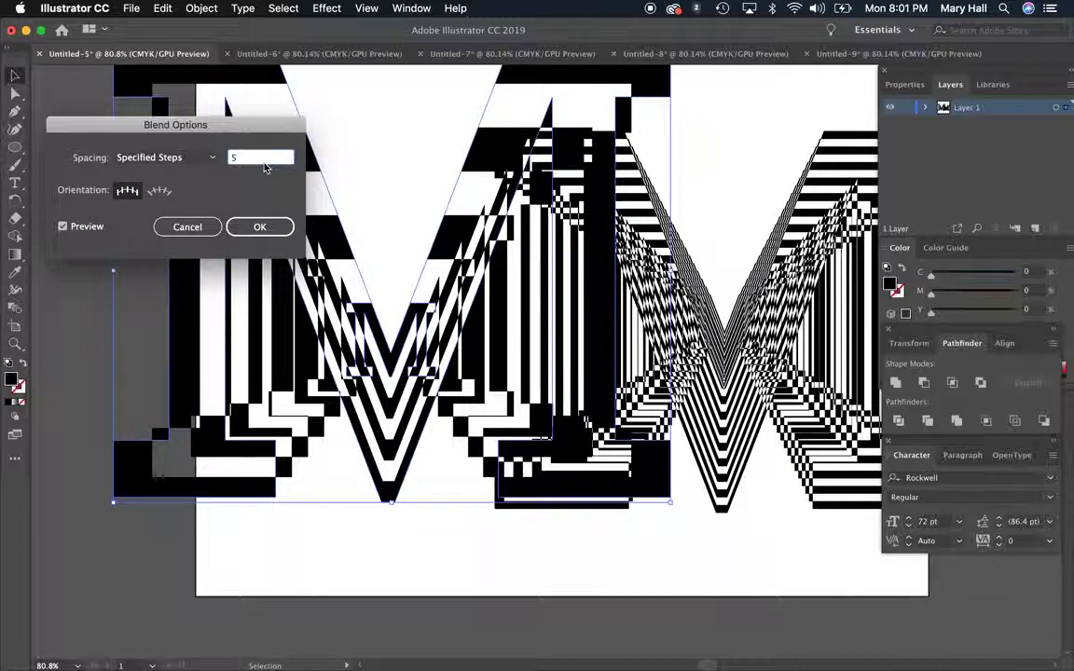
key(Down)
key(Down)
key(Down)
key(Down)
key(Up)
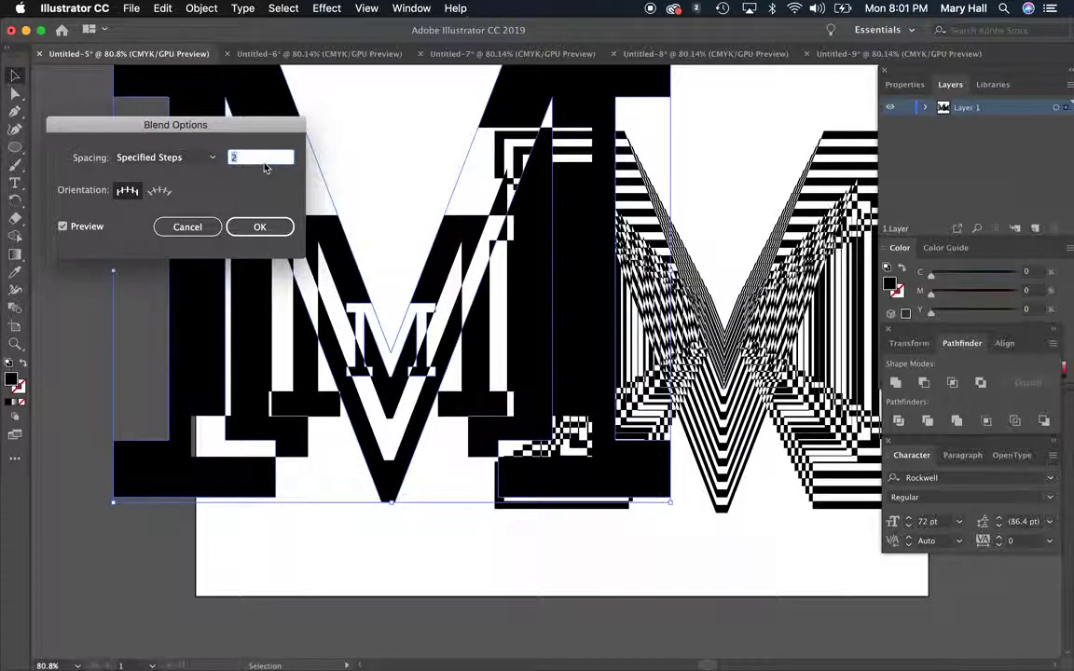
key(Up)
key(Up)
key(Up)
key(Up)
key(Up)
key(Up)
key(Up)
key(Up)
key(Up)
key(Up)
key(Up)
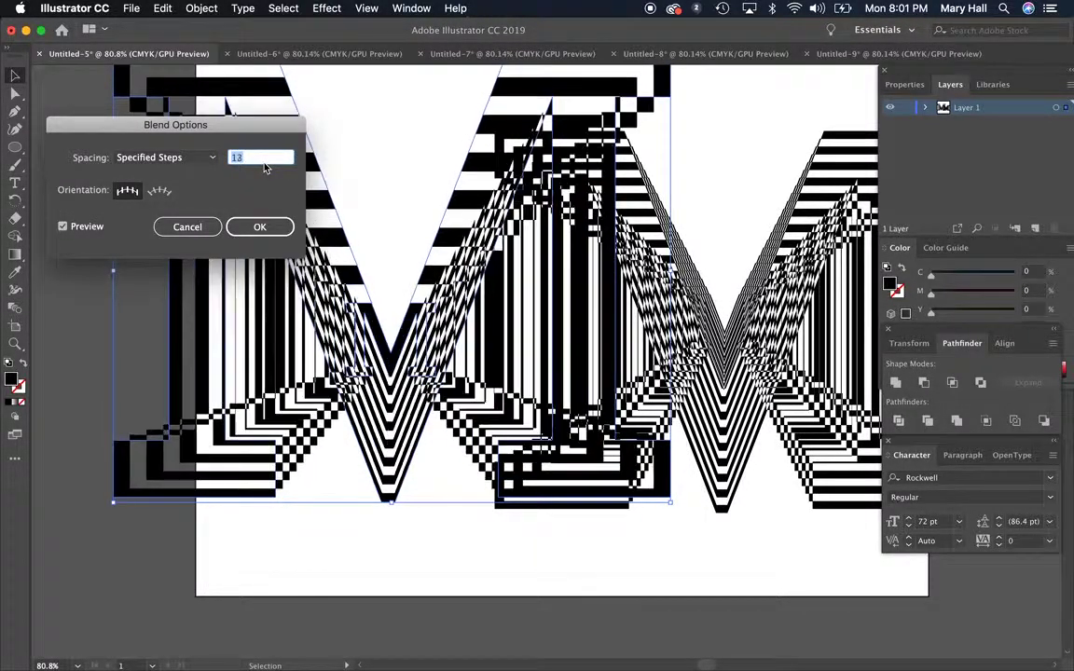
click(260, 227)
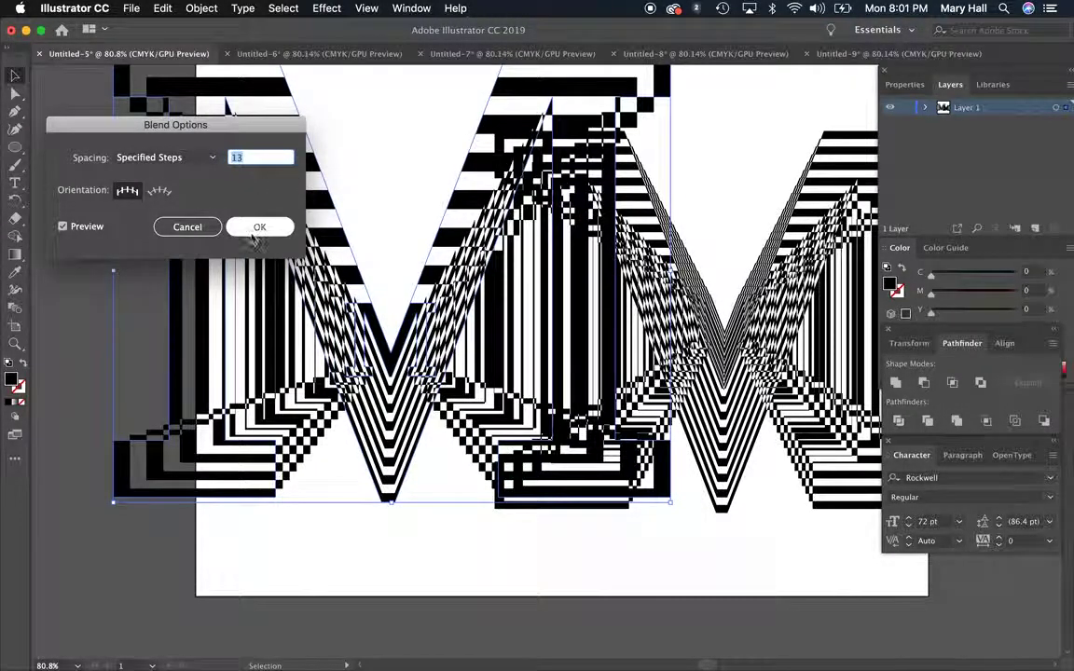
Zoom out, reposition both M designs on the artboard, then bring up Untitled-6
click(527, 566)
key(super+minus)
key(super+minus)
drag(535, 189, 469, 216)
drag(398, 253, 449, 286)
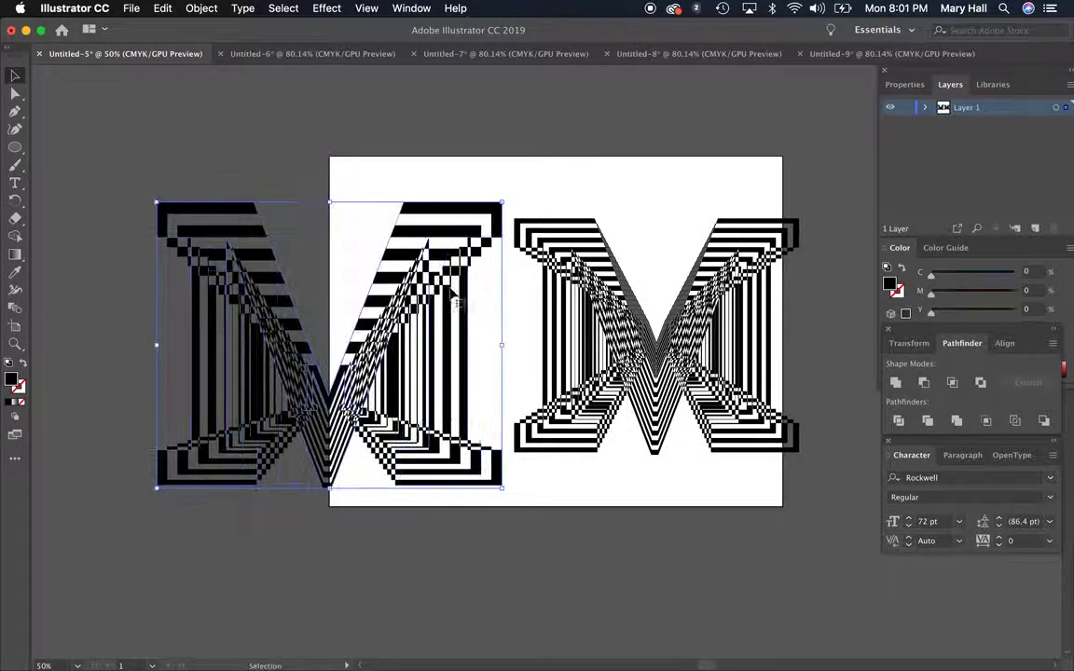
drag(574, 293, 616, 269)
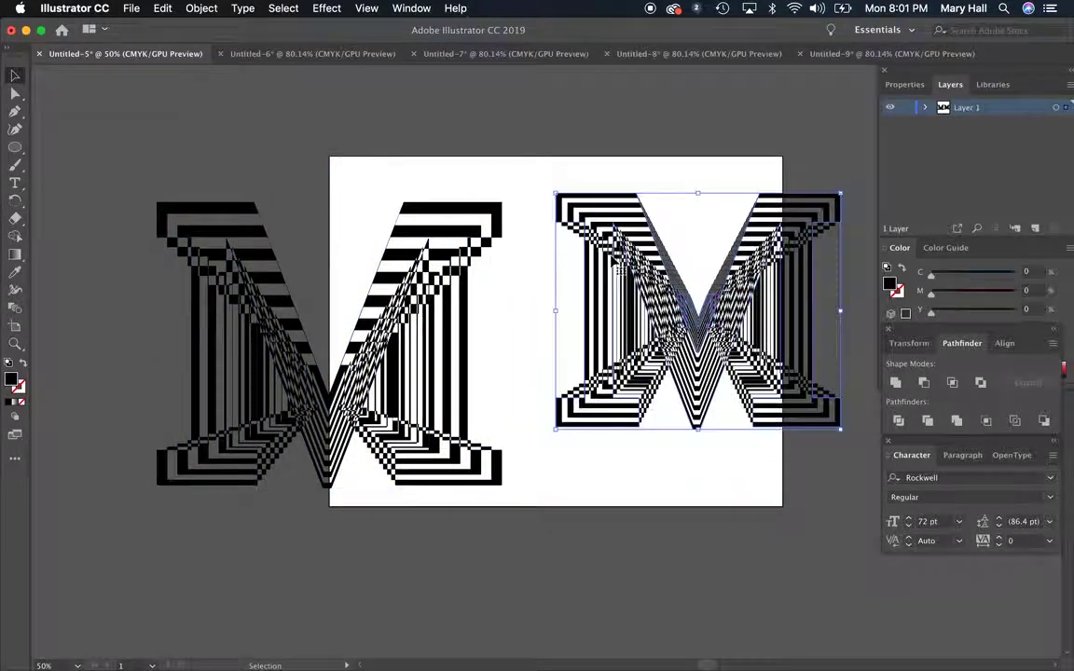
click(252, 54)
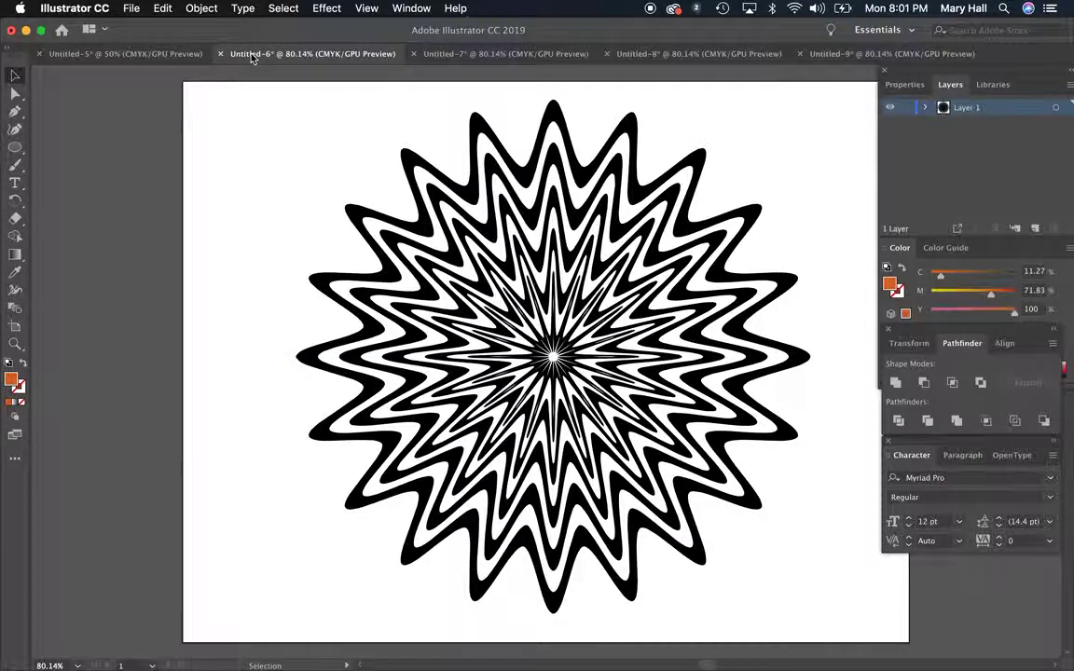
Move the Untitled-7 star toward the page centre, undoing one stray move, then show Untitled-8
click(466, 56)
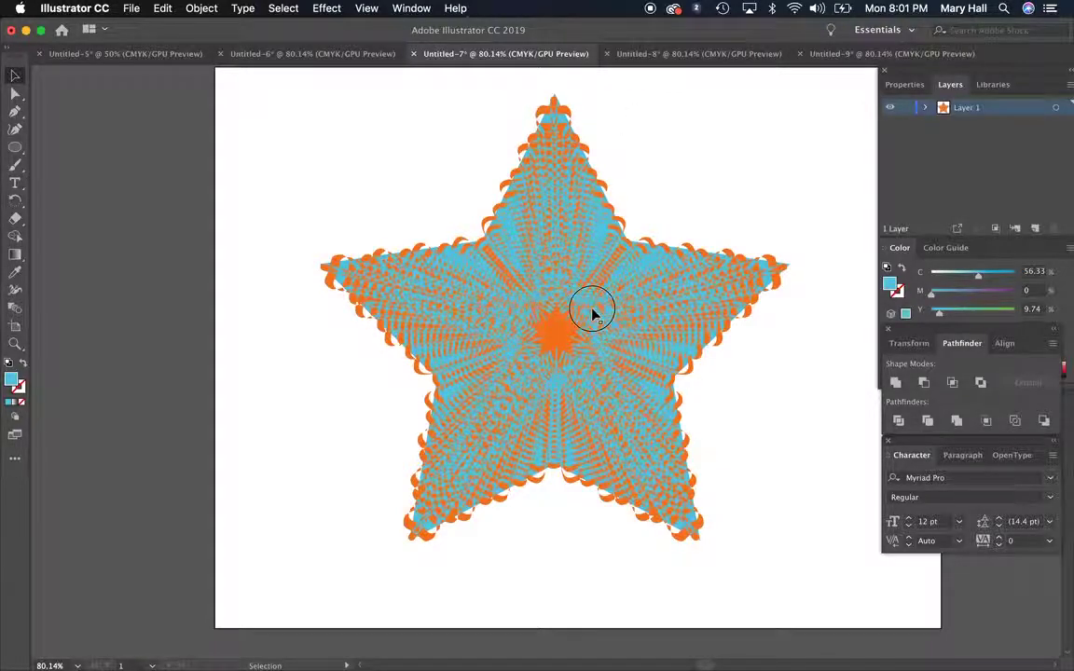
drag(590, 306, 504, 279)
right_click(505, 295)
click(551, 305)
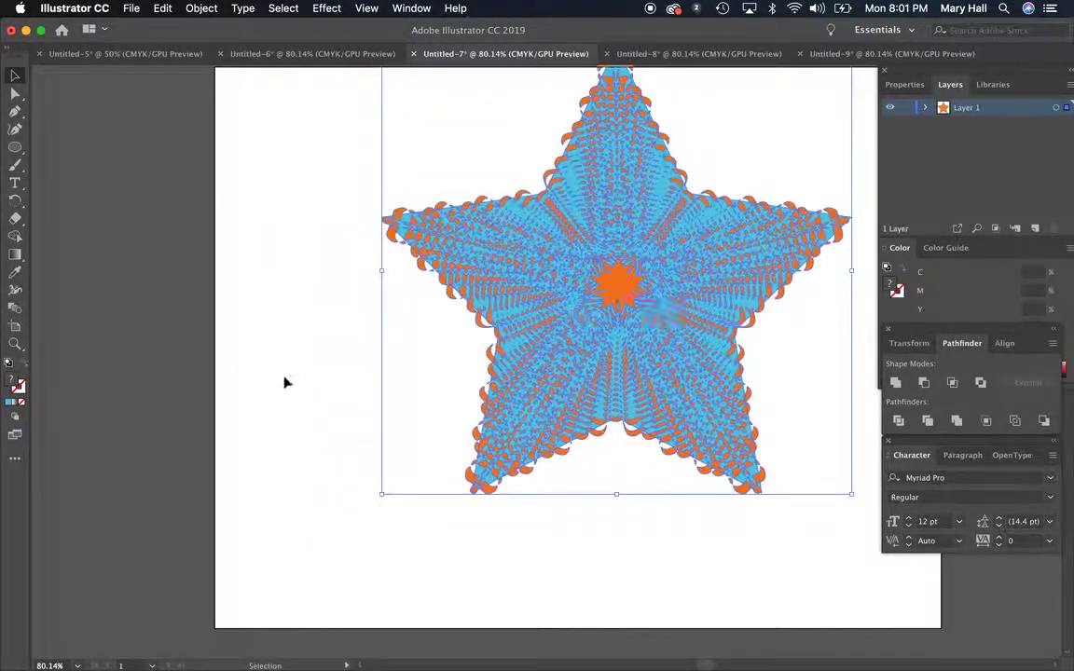
drag(584, 299, 578, 391)
right_click(565, 385)
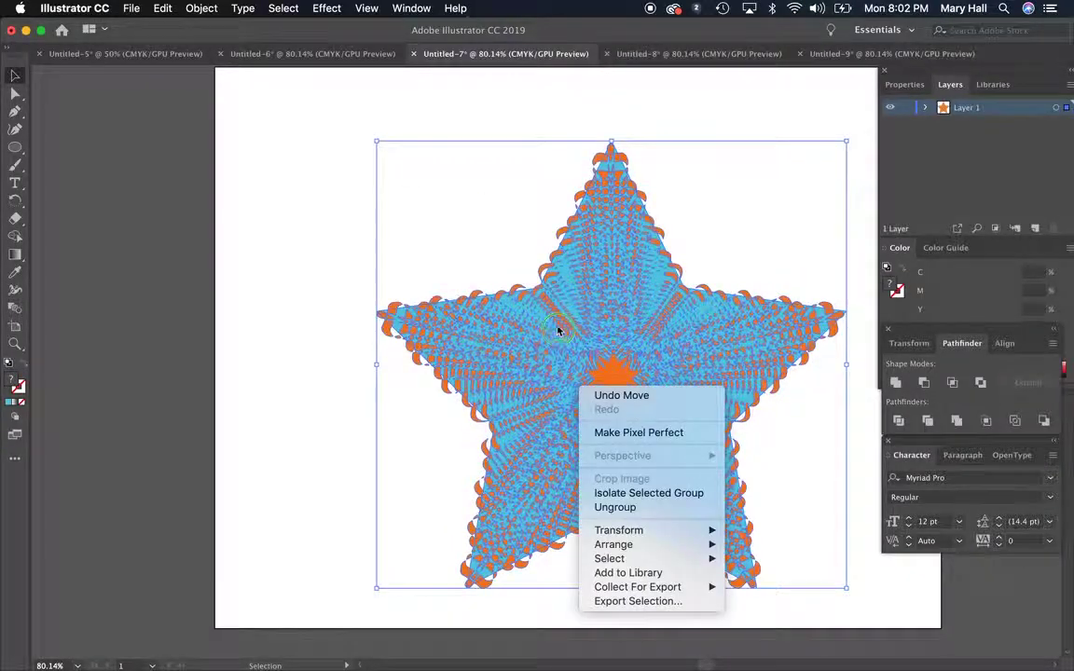
click(557, 319)
drag(615, 401, 580, 364)
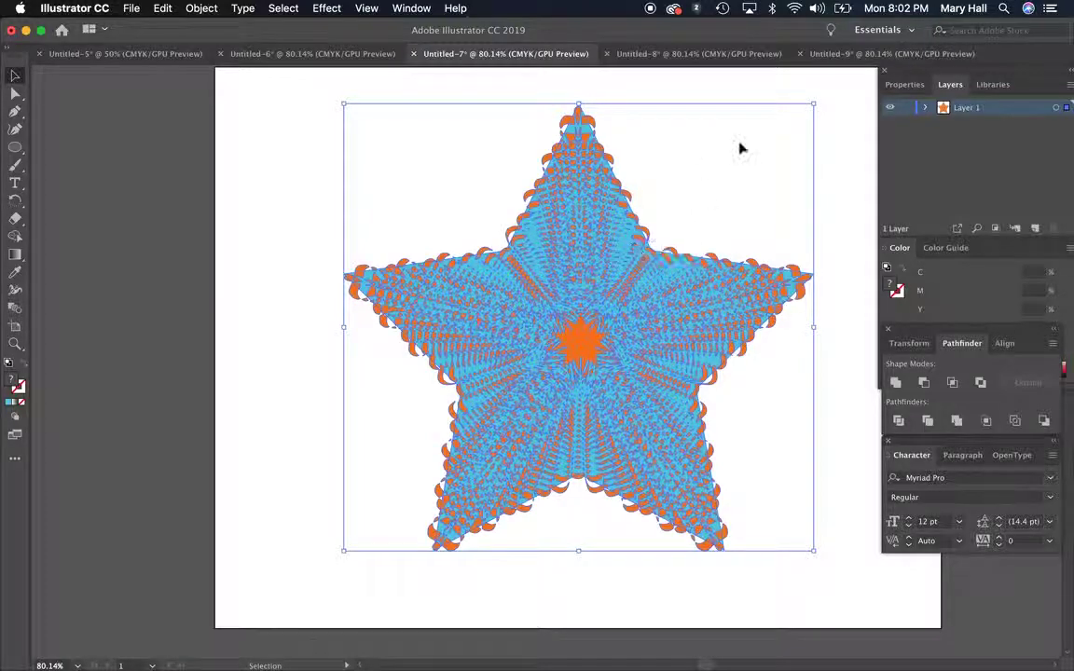
click(700, 56)
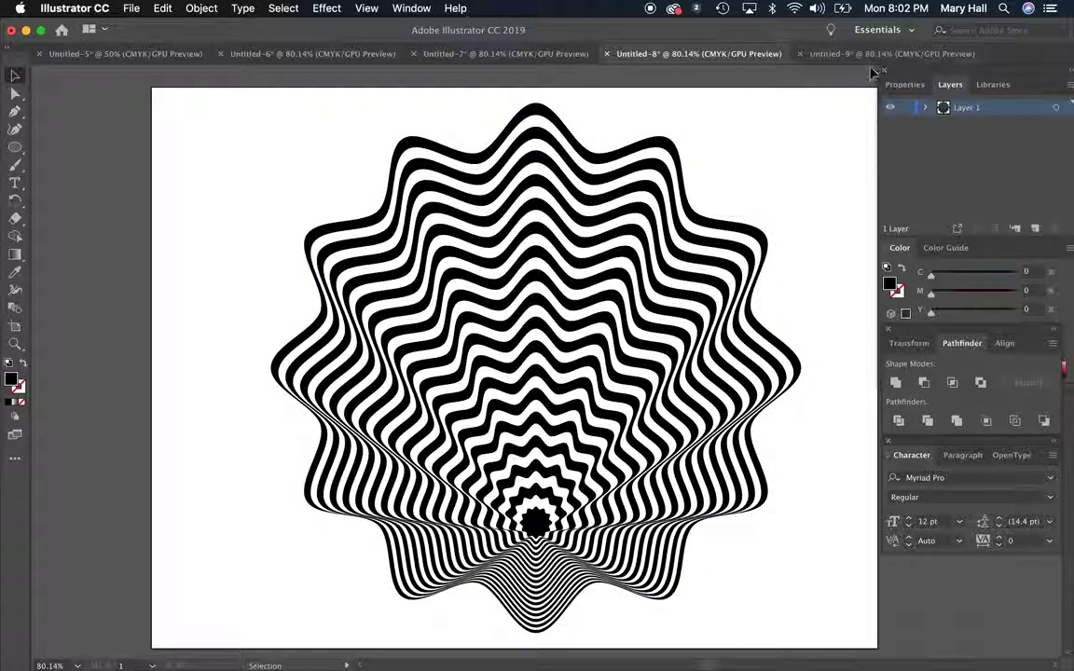
In Untitled-9, nudge the hexagon burst down-right and isolate the blend
click(840, 54)
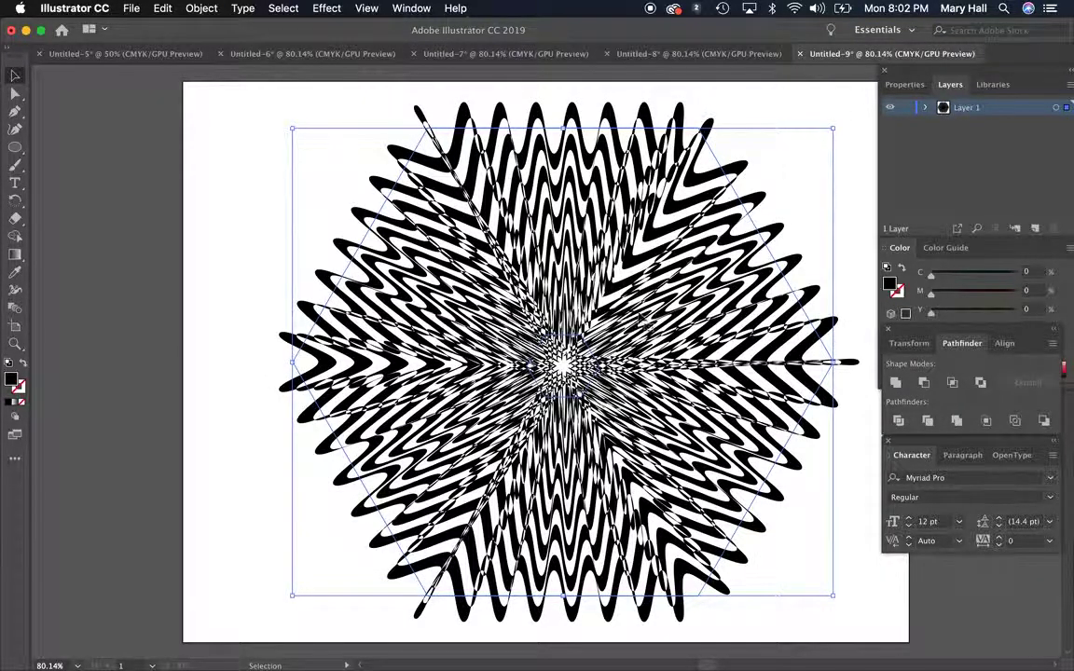
drag(664, 372, 707, 396)
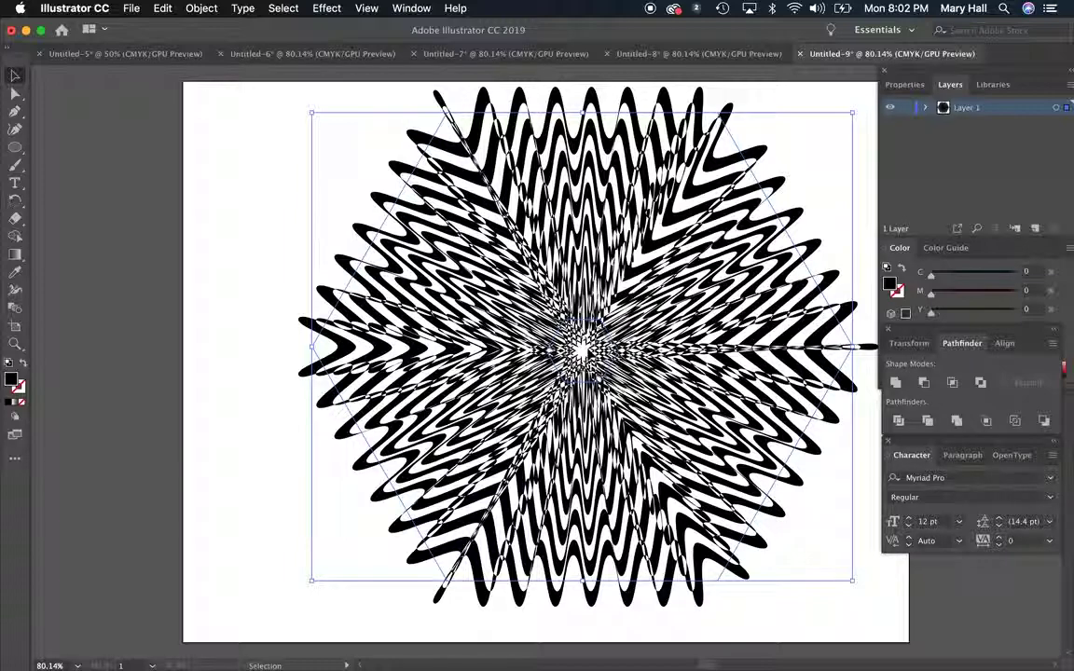
double_click(527, 313)
Drag the small central hexagon left of centre, then exit Isolation Mode
drag(583, 347, 644, 360)
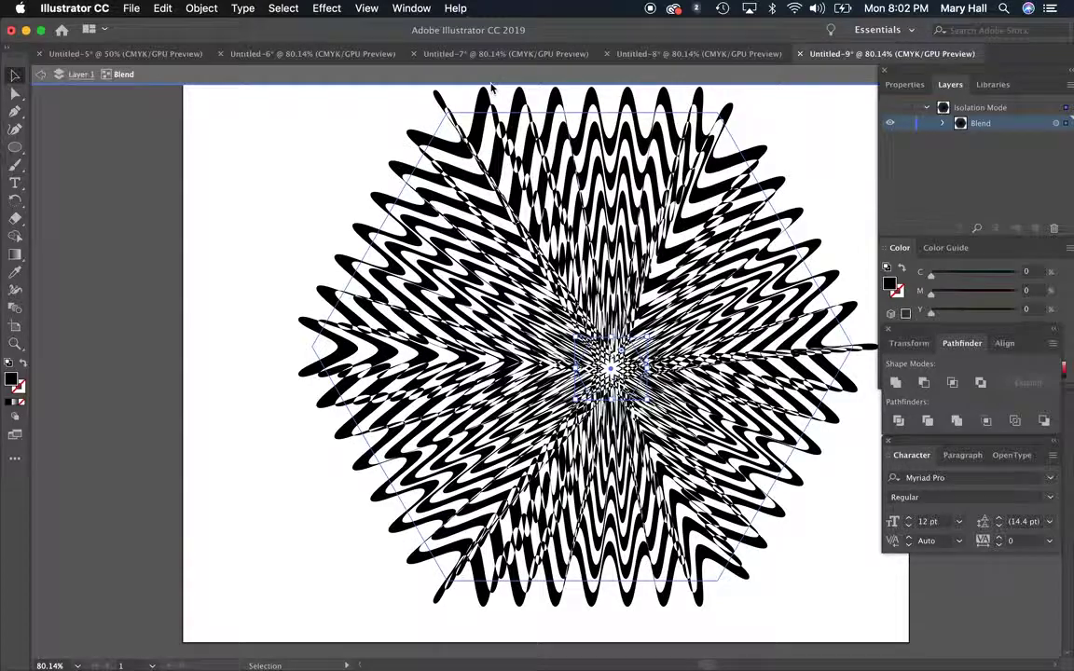
drag(527, 133, 331, 205)
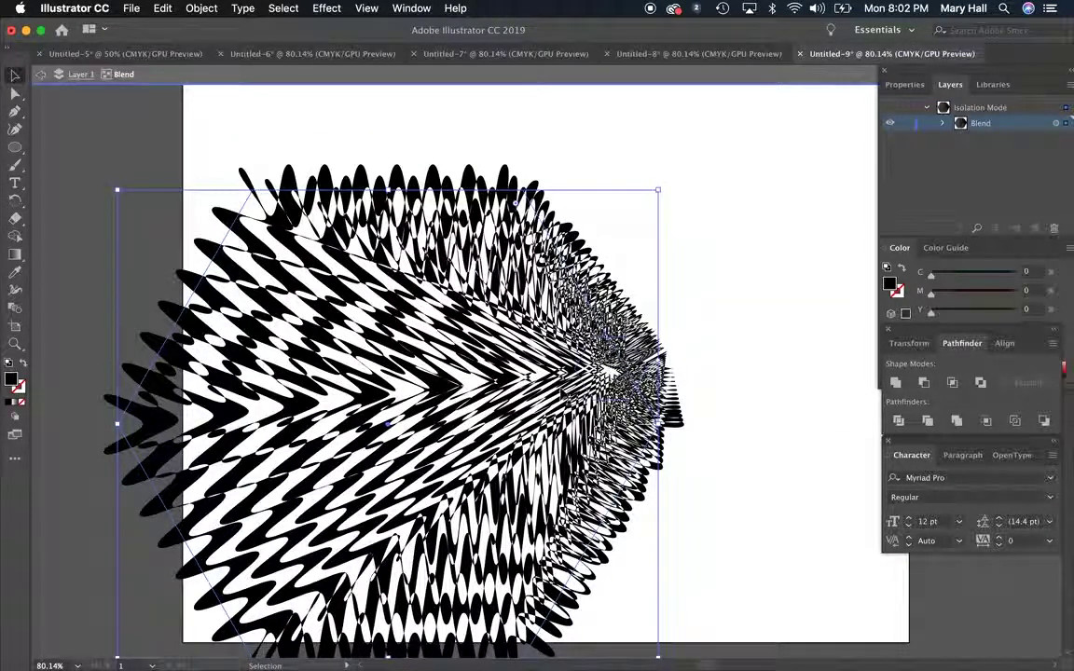
drag(387, 371, 802, 252)
drag(743, 355, 806, 266)
drag(514, 291, 685, 318)
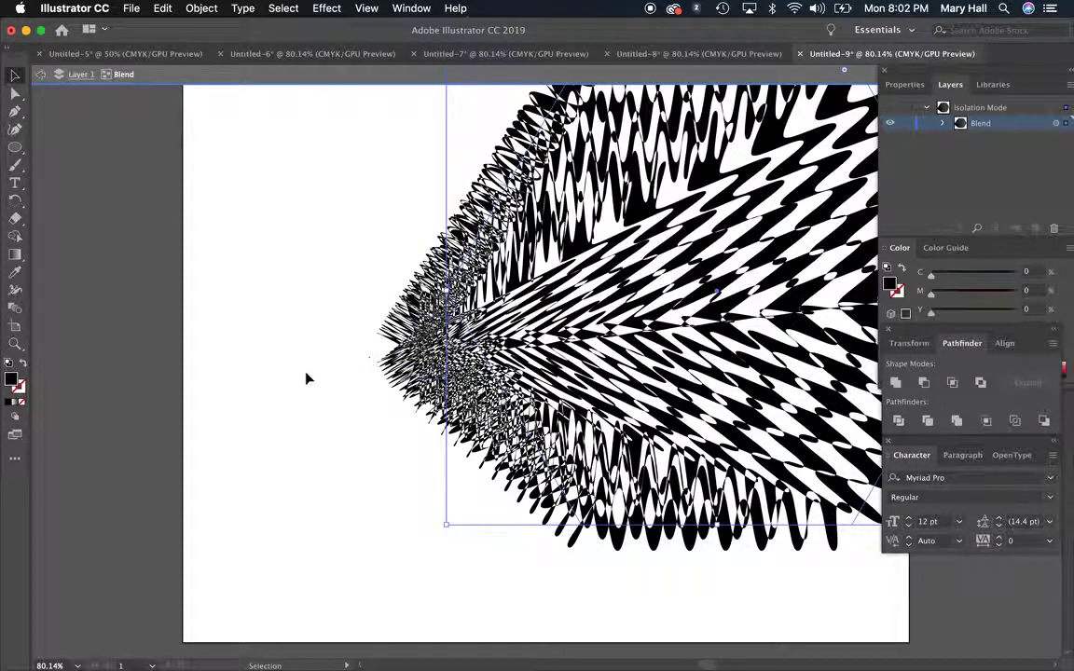
drag(547, 368, 412, 426)
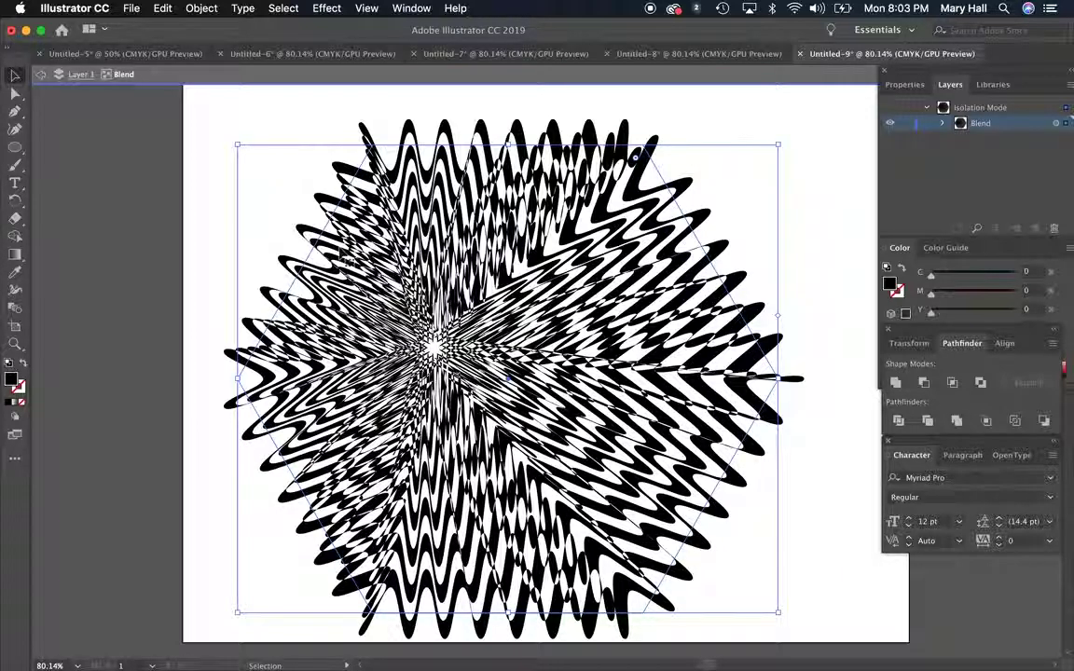
double_click(137, 222)
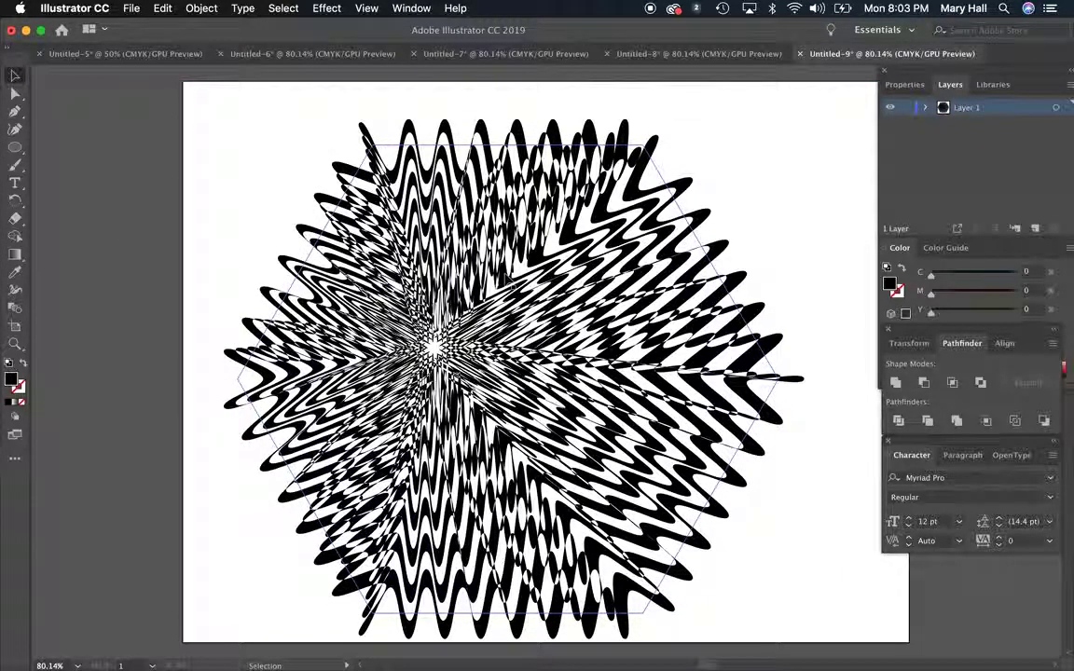